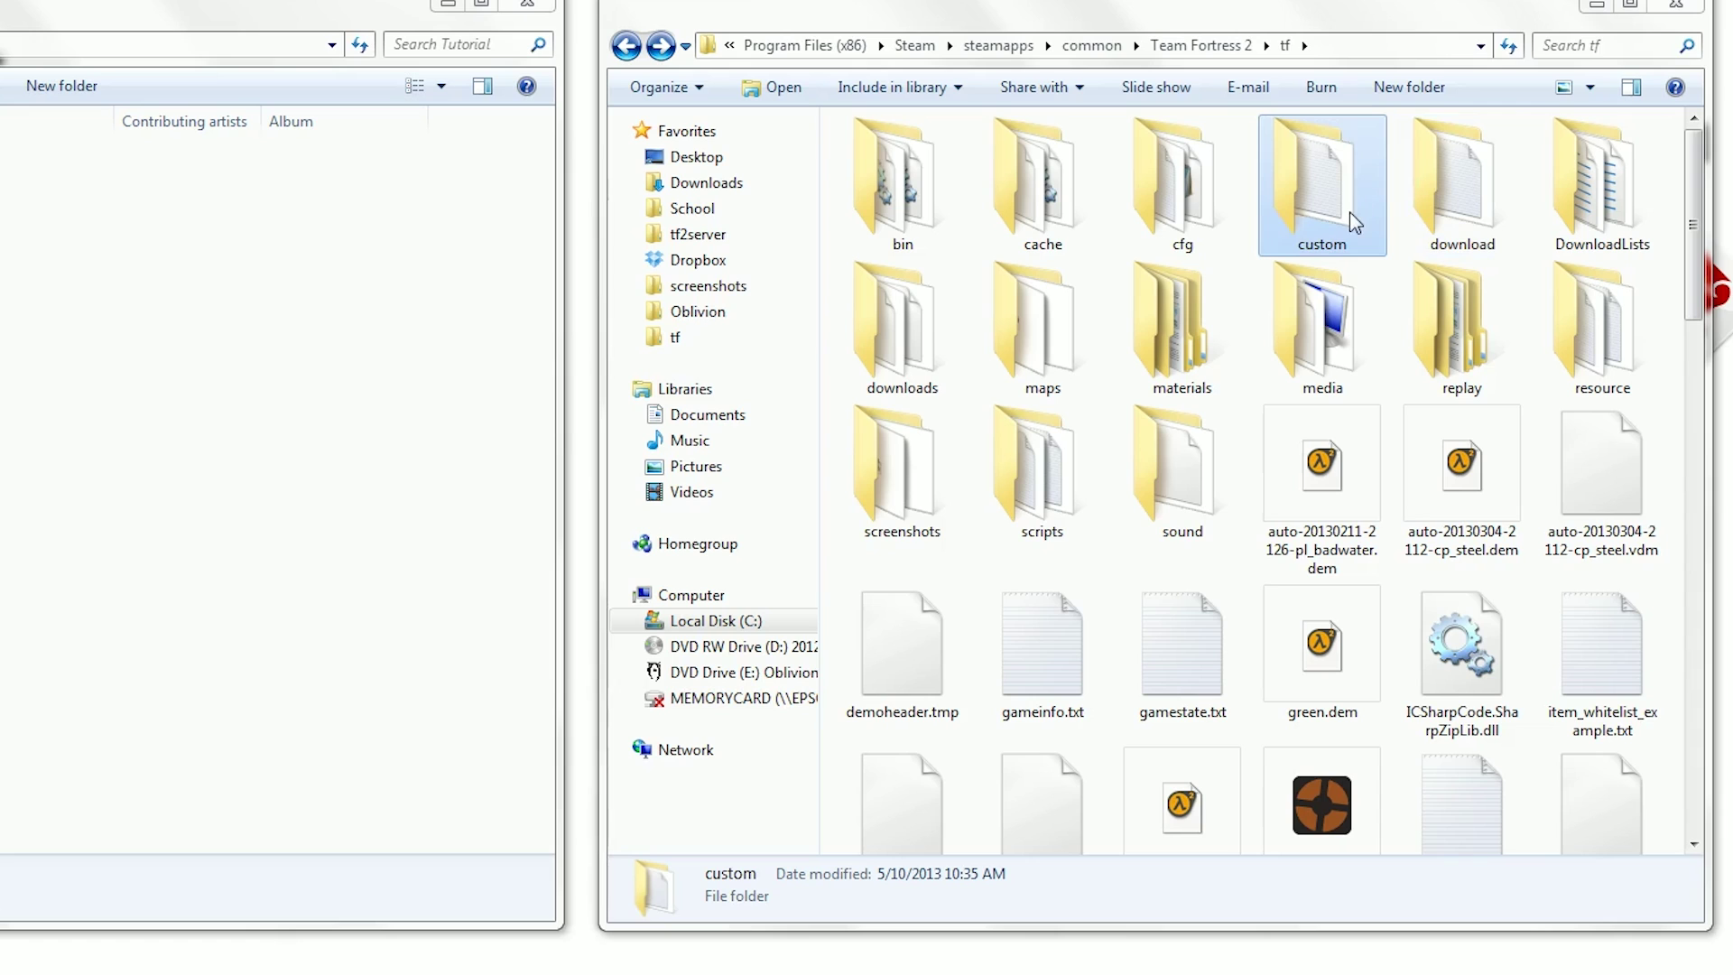
Browse the 185-item maps folder inside tf\download, then return to download
double_click(1470, 187)
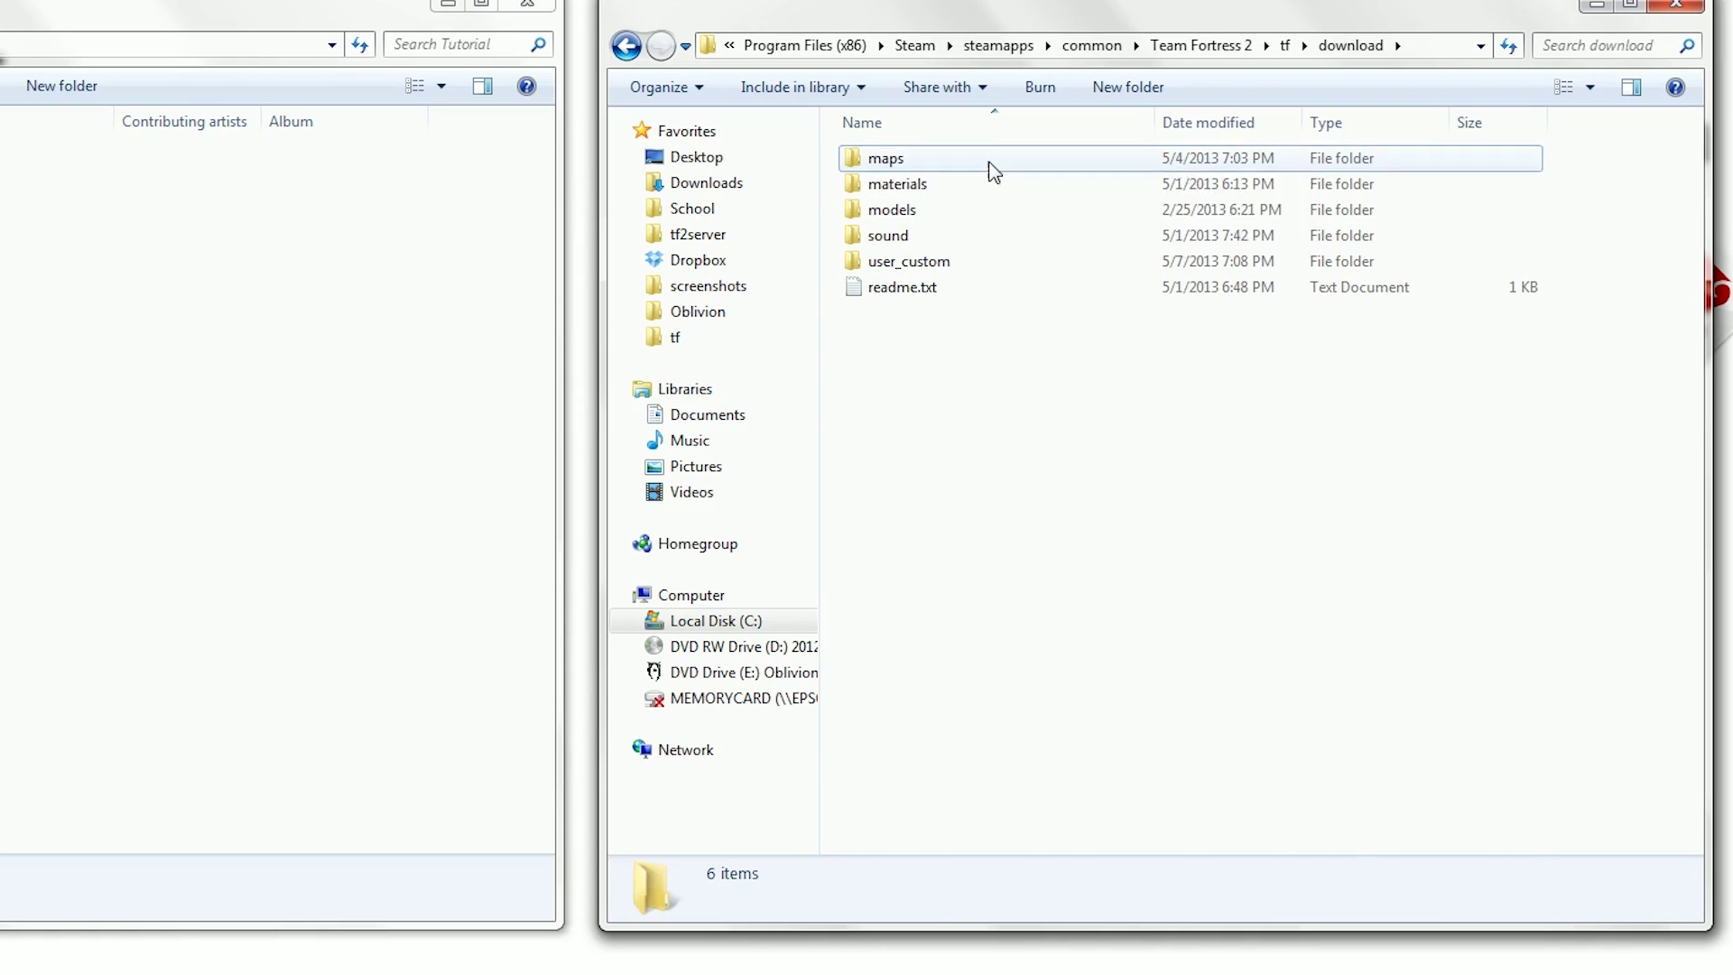
double_click(990, 167)
scroll(1070, 310, down, 20)
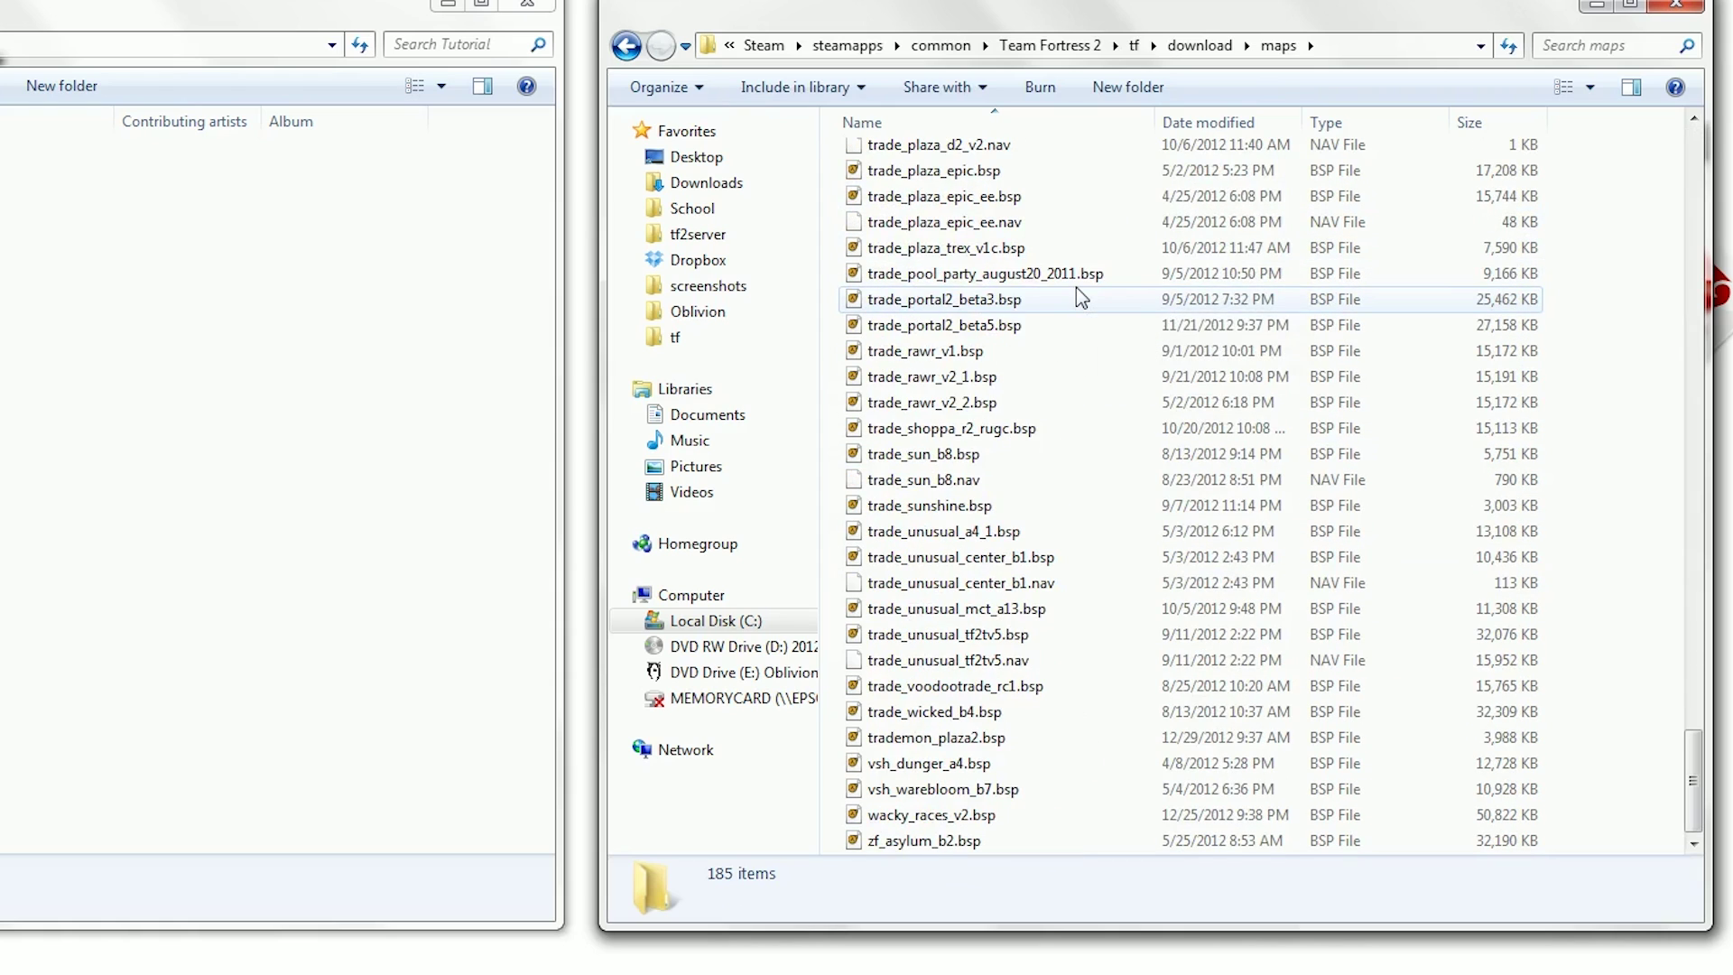
scroll(1079, 302, up, 20)
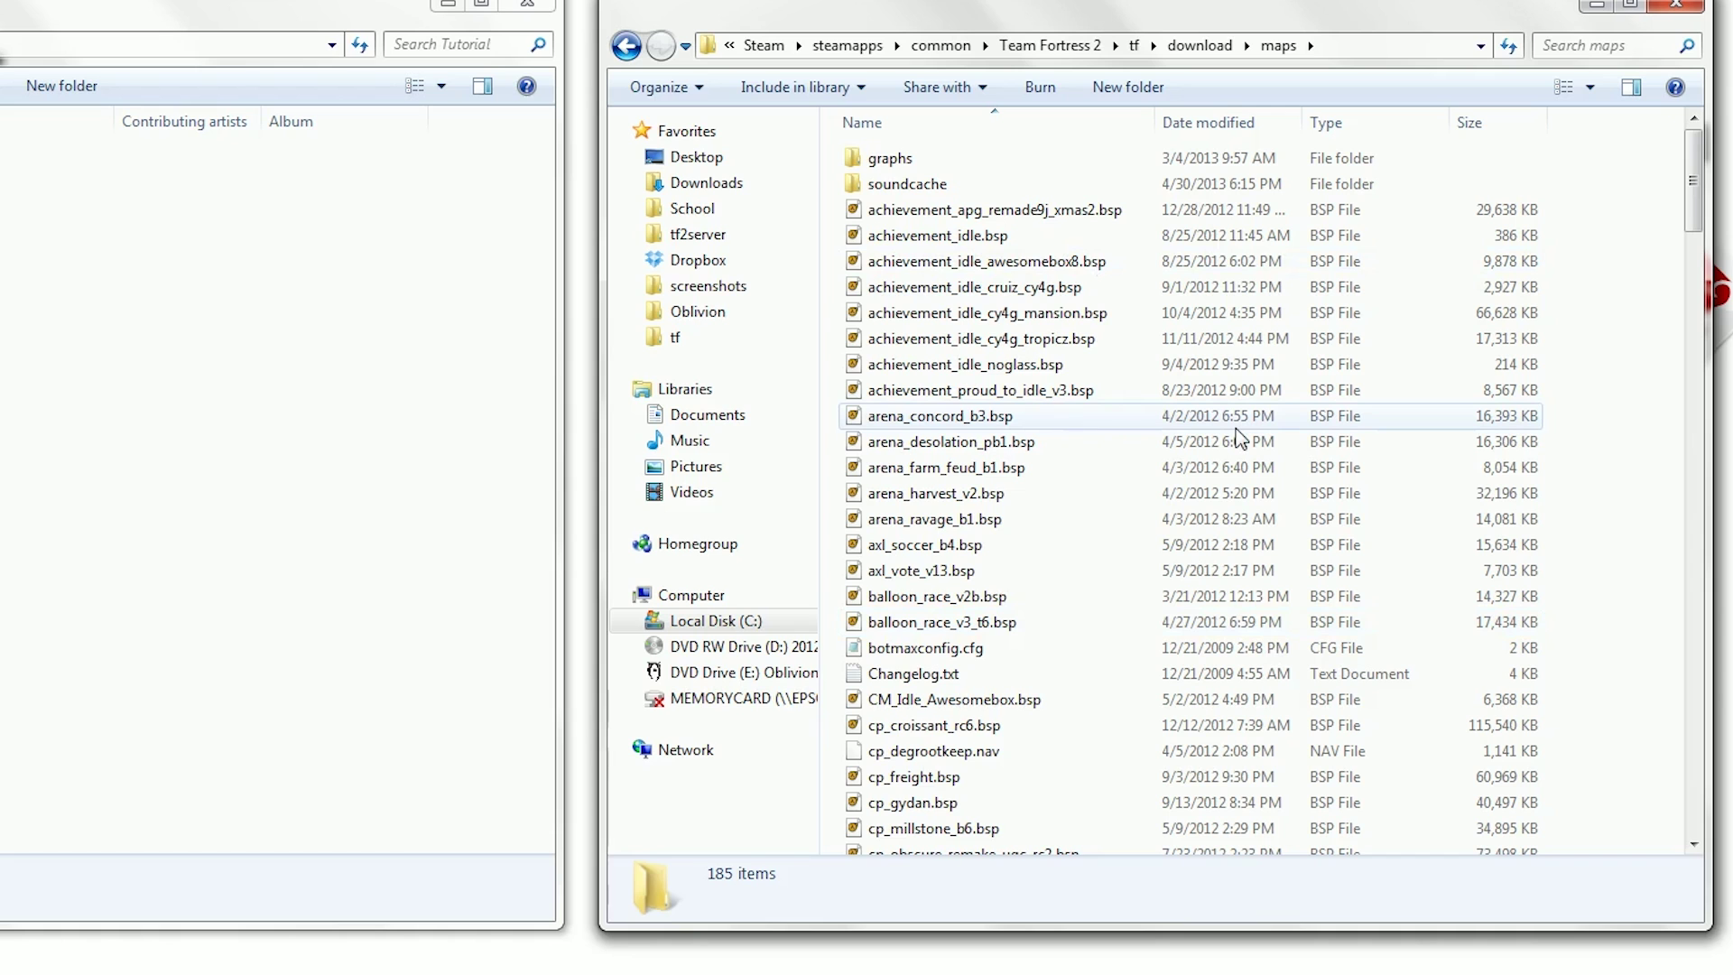
key(BackSpace)
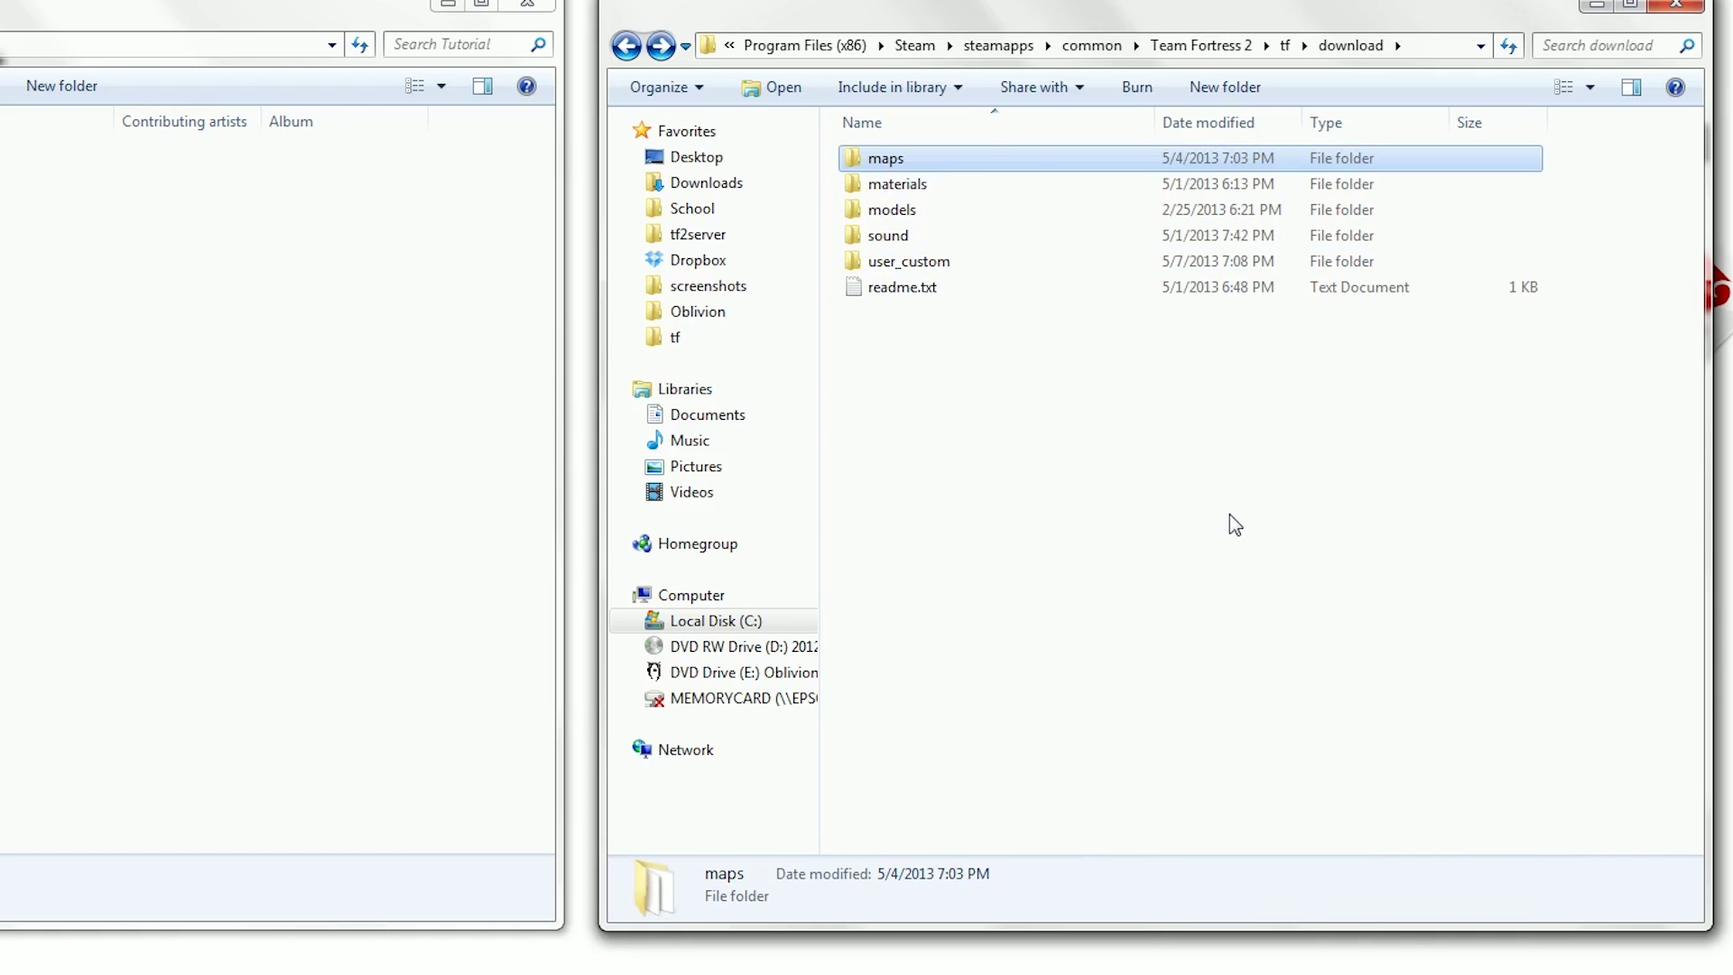
Extract assassins_knife_beta_v20_2.rar in tf and select its materials, models, scripts and sound folders
key(BackSpace)
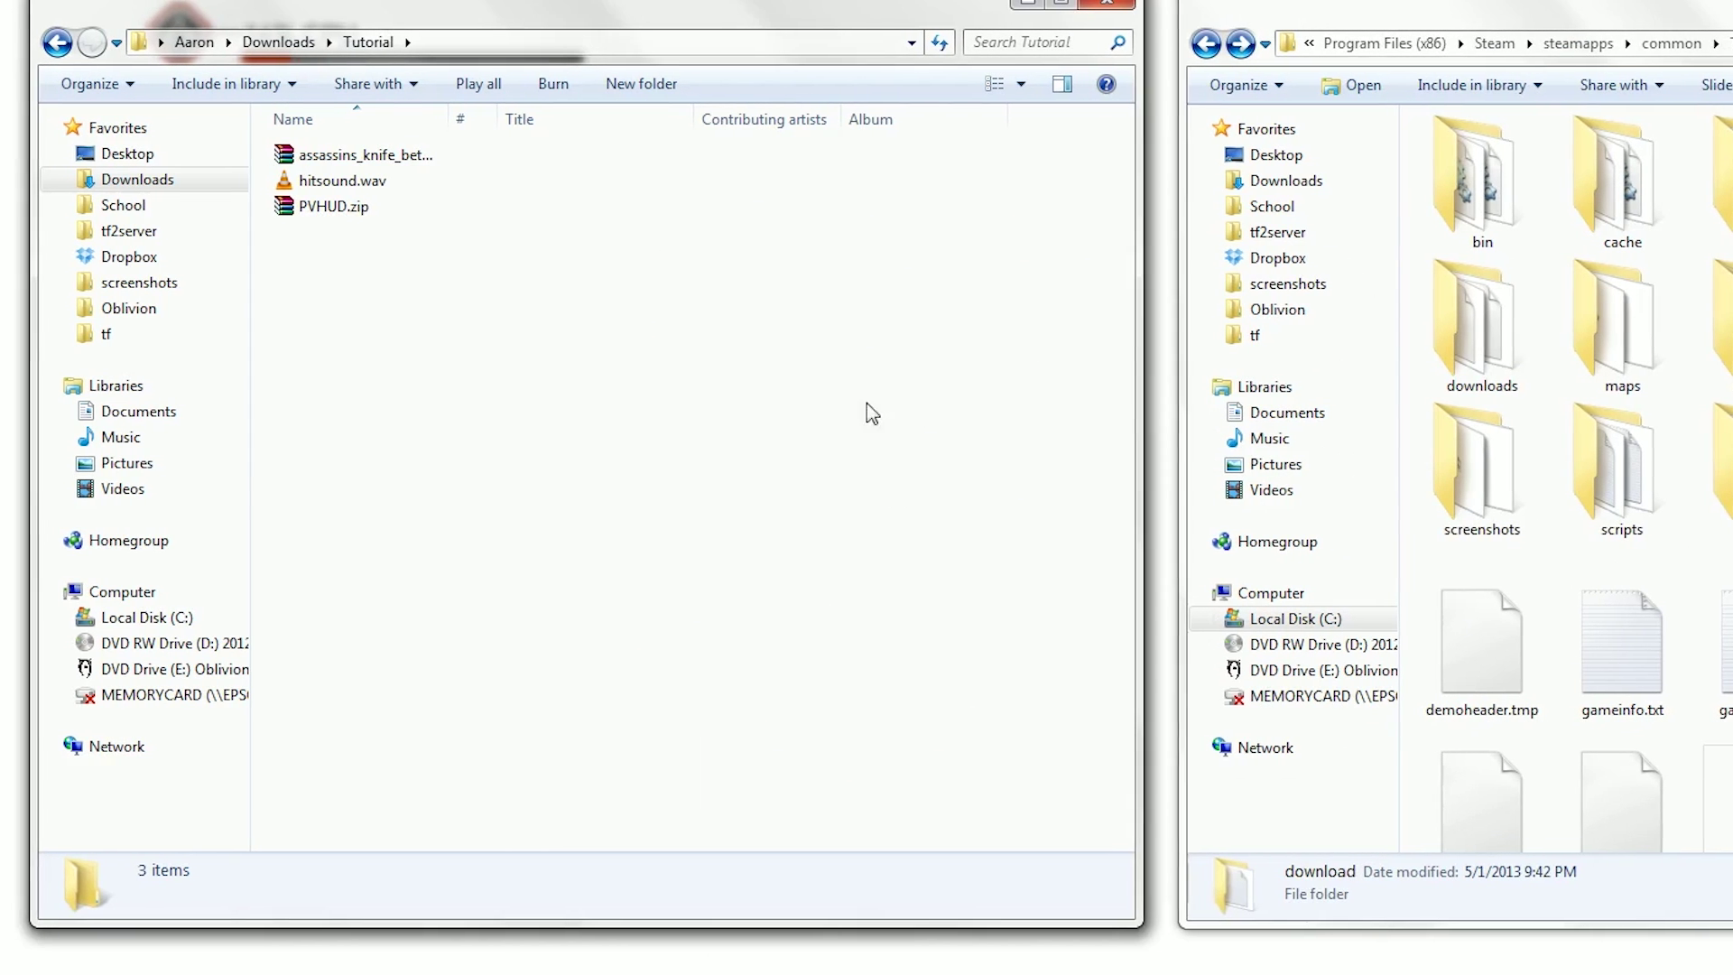
drag(436, 118, 618, 119)
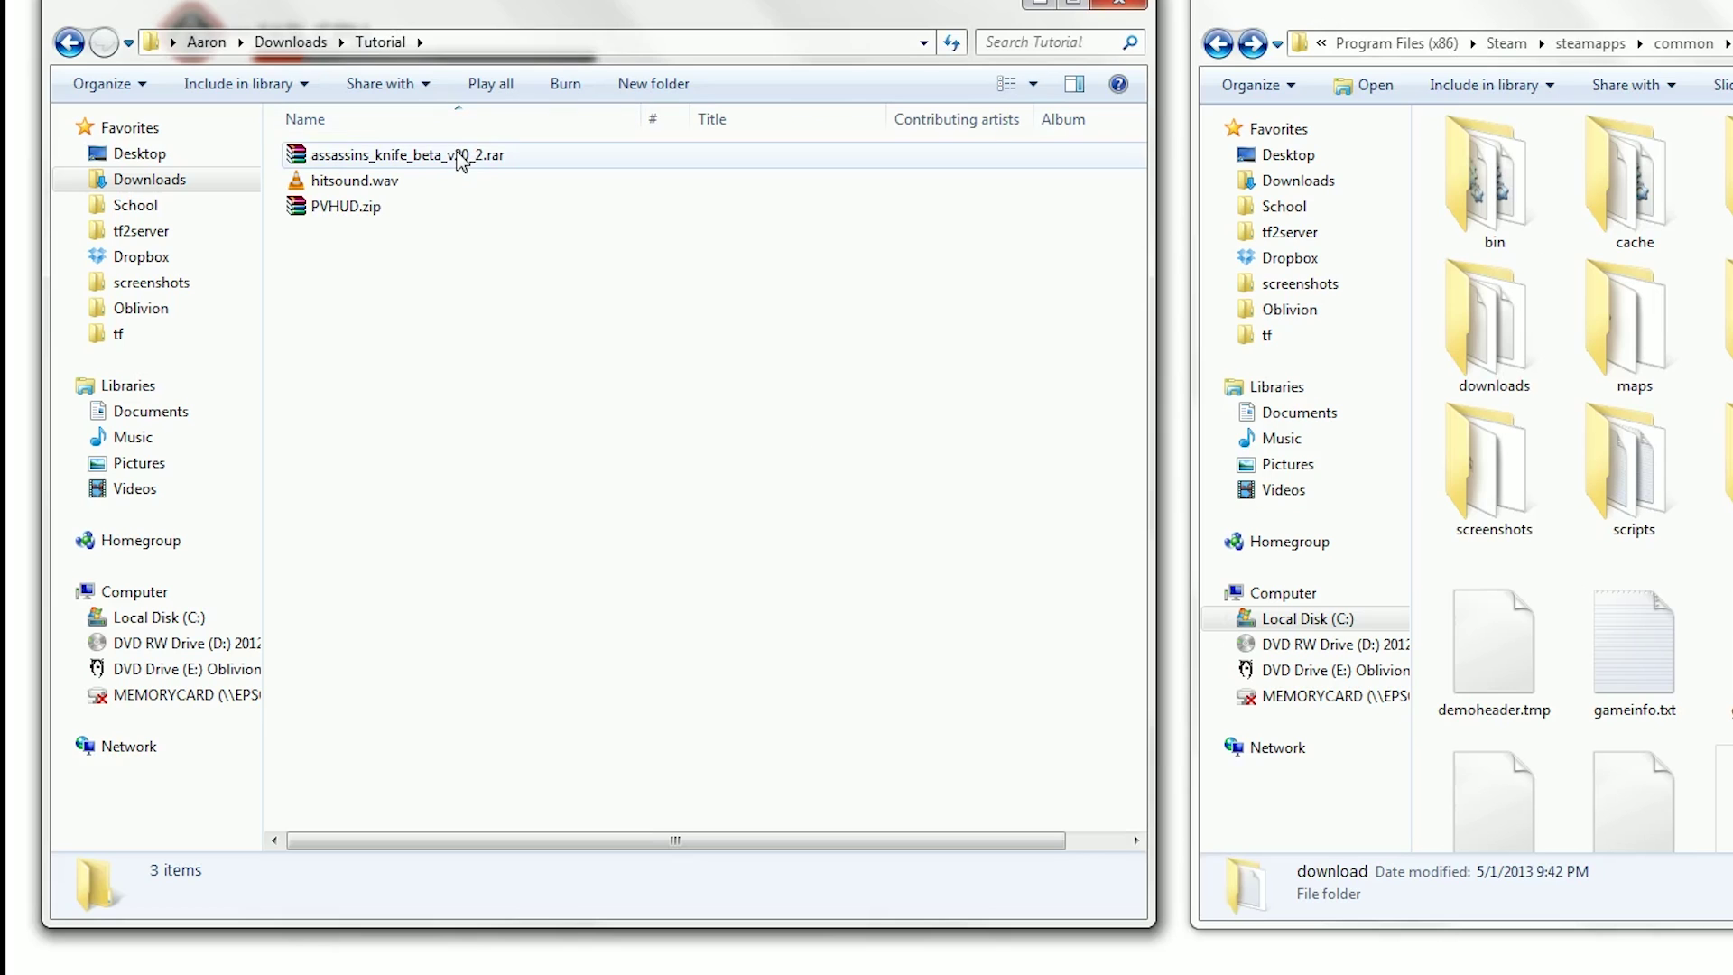
click(482, 164)
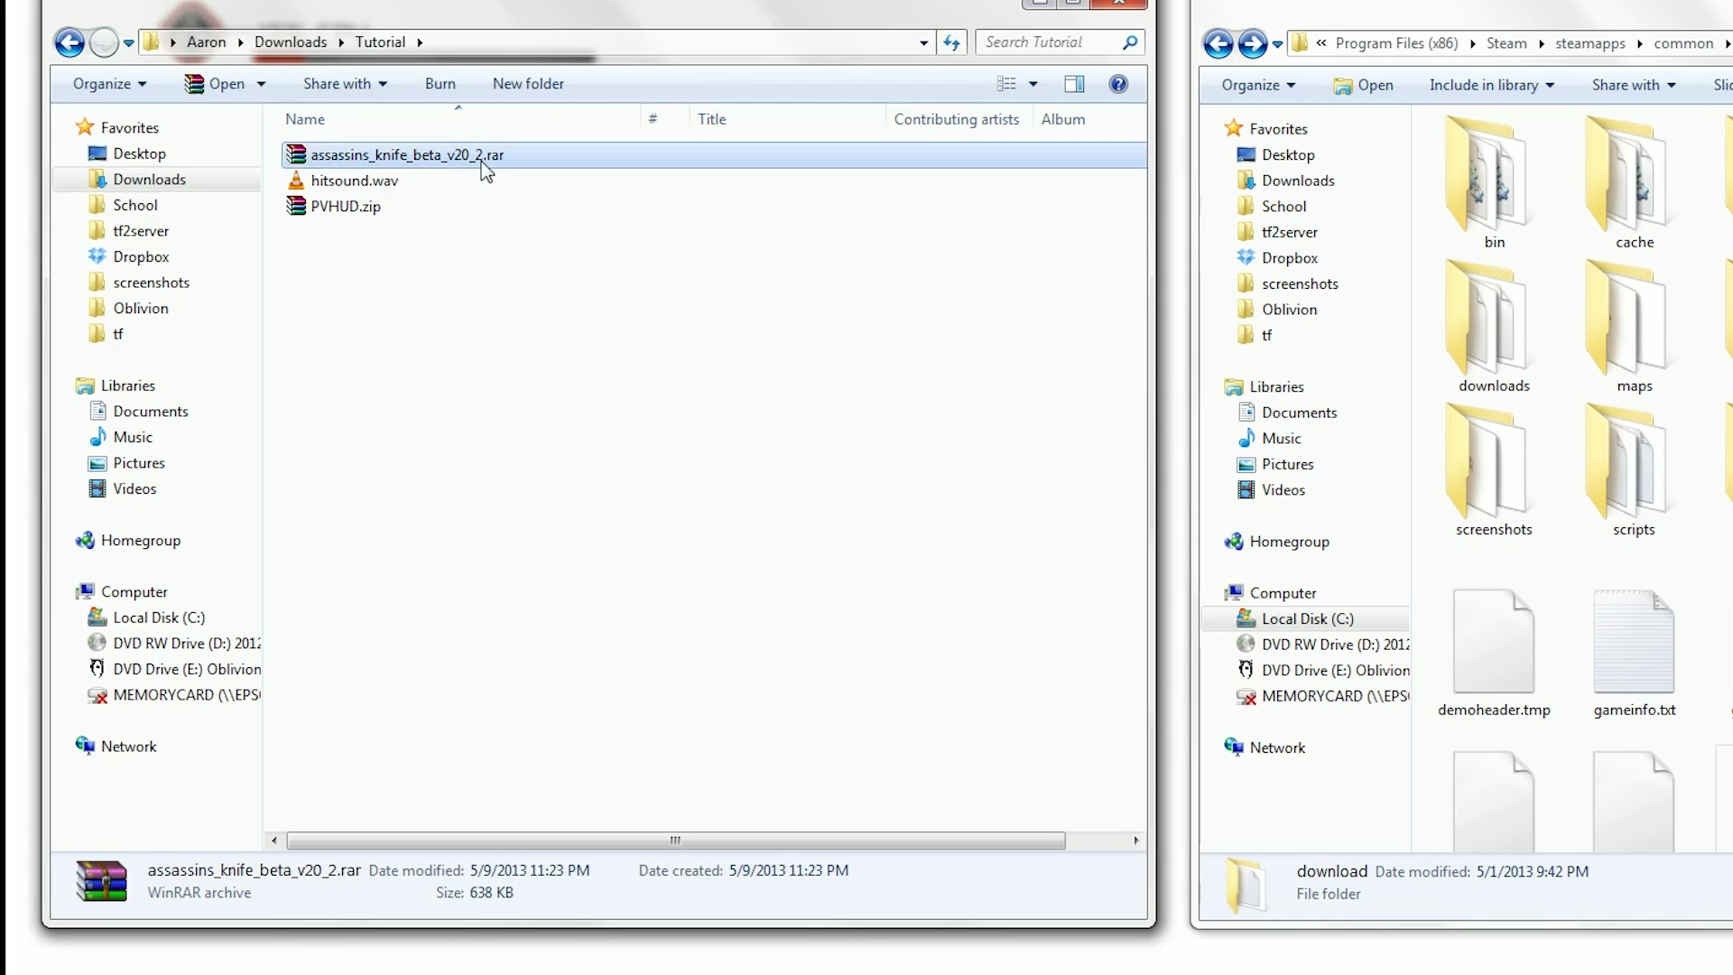
right_click(479, 157)
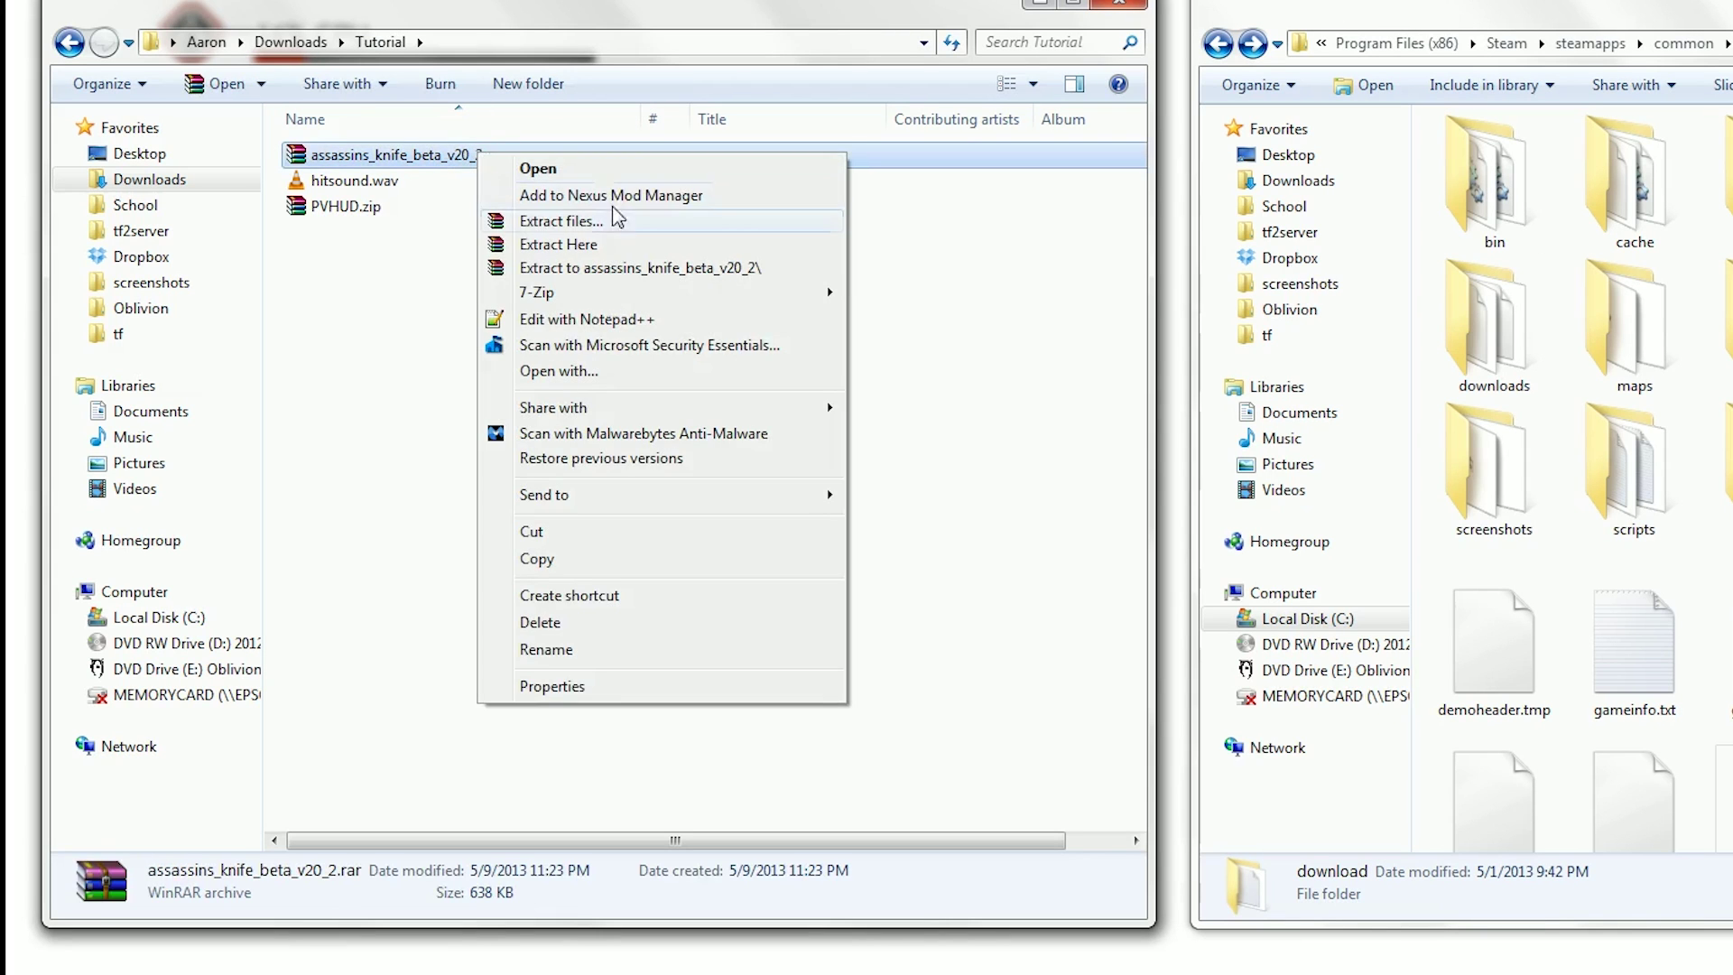
click(578, 222)
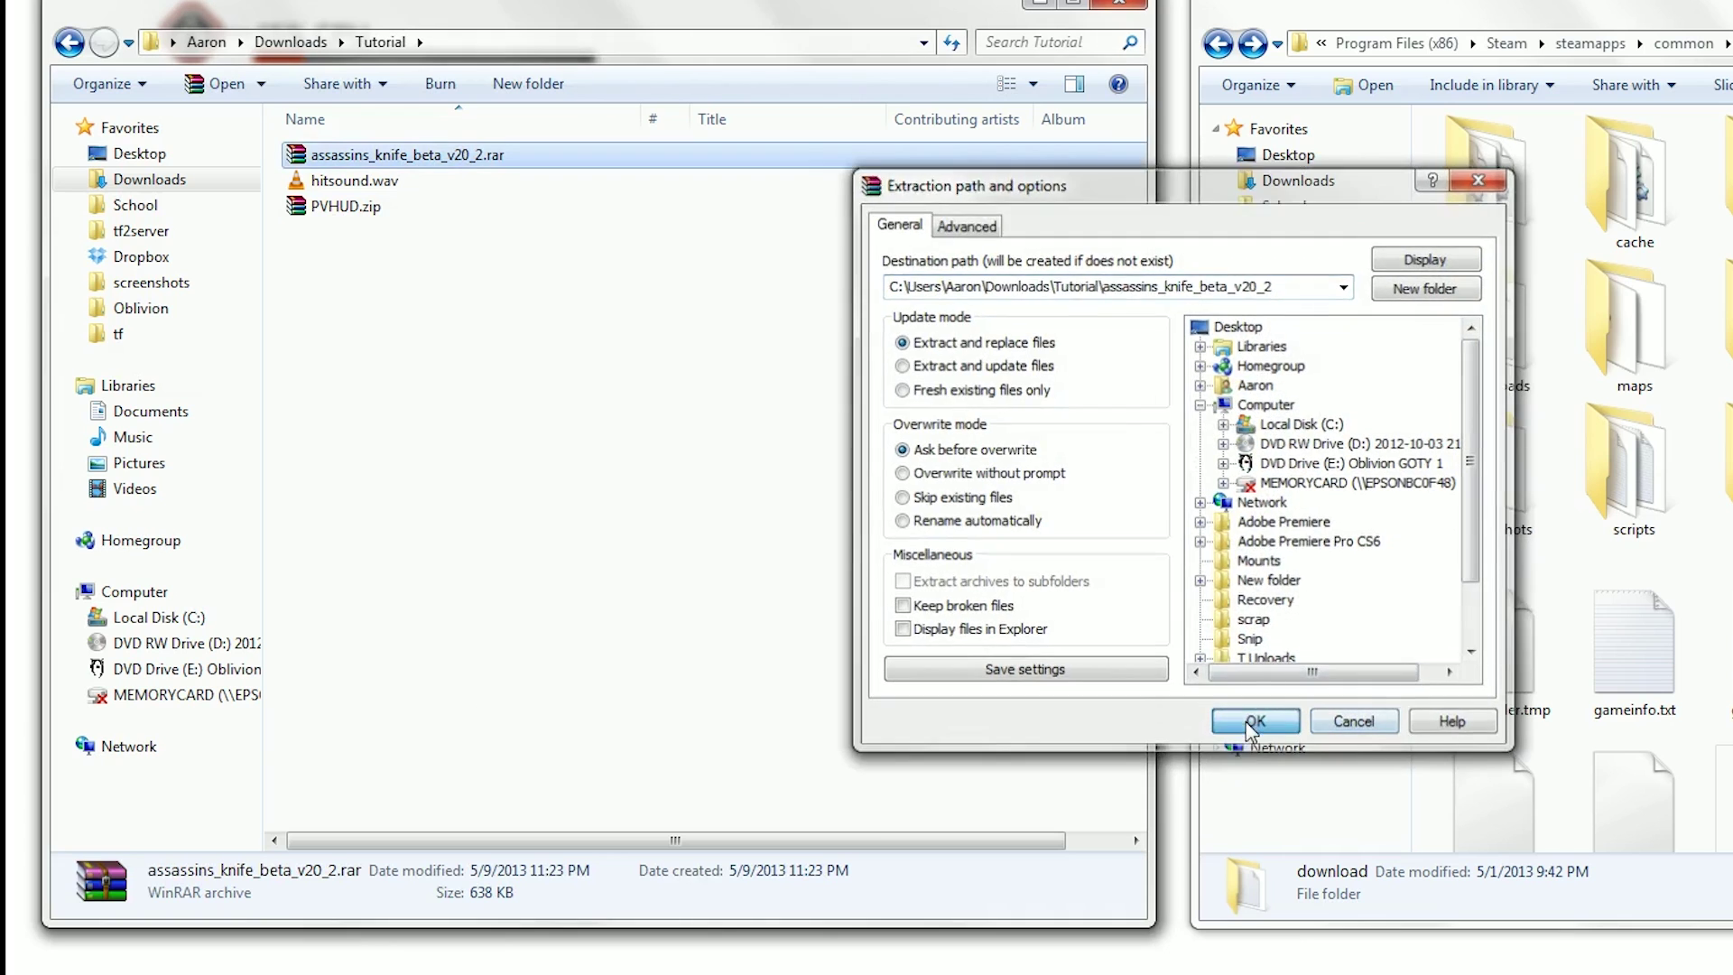
click(1257, 825)
double_click(418, 155)
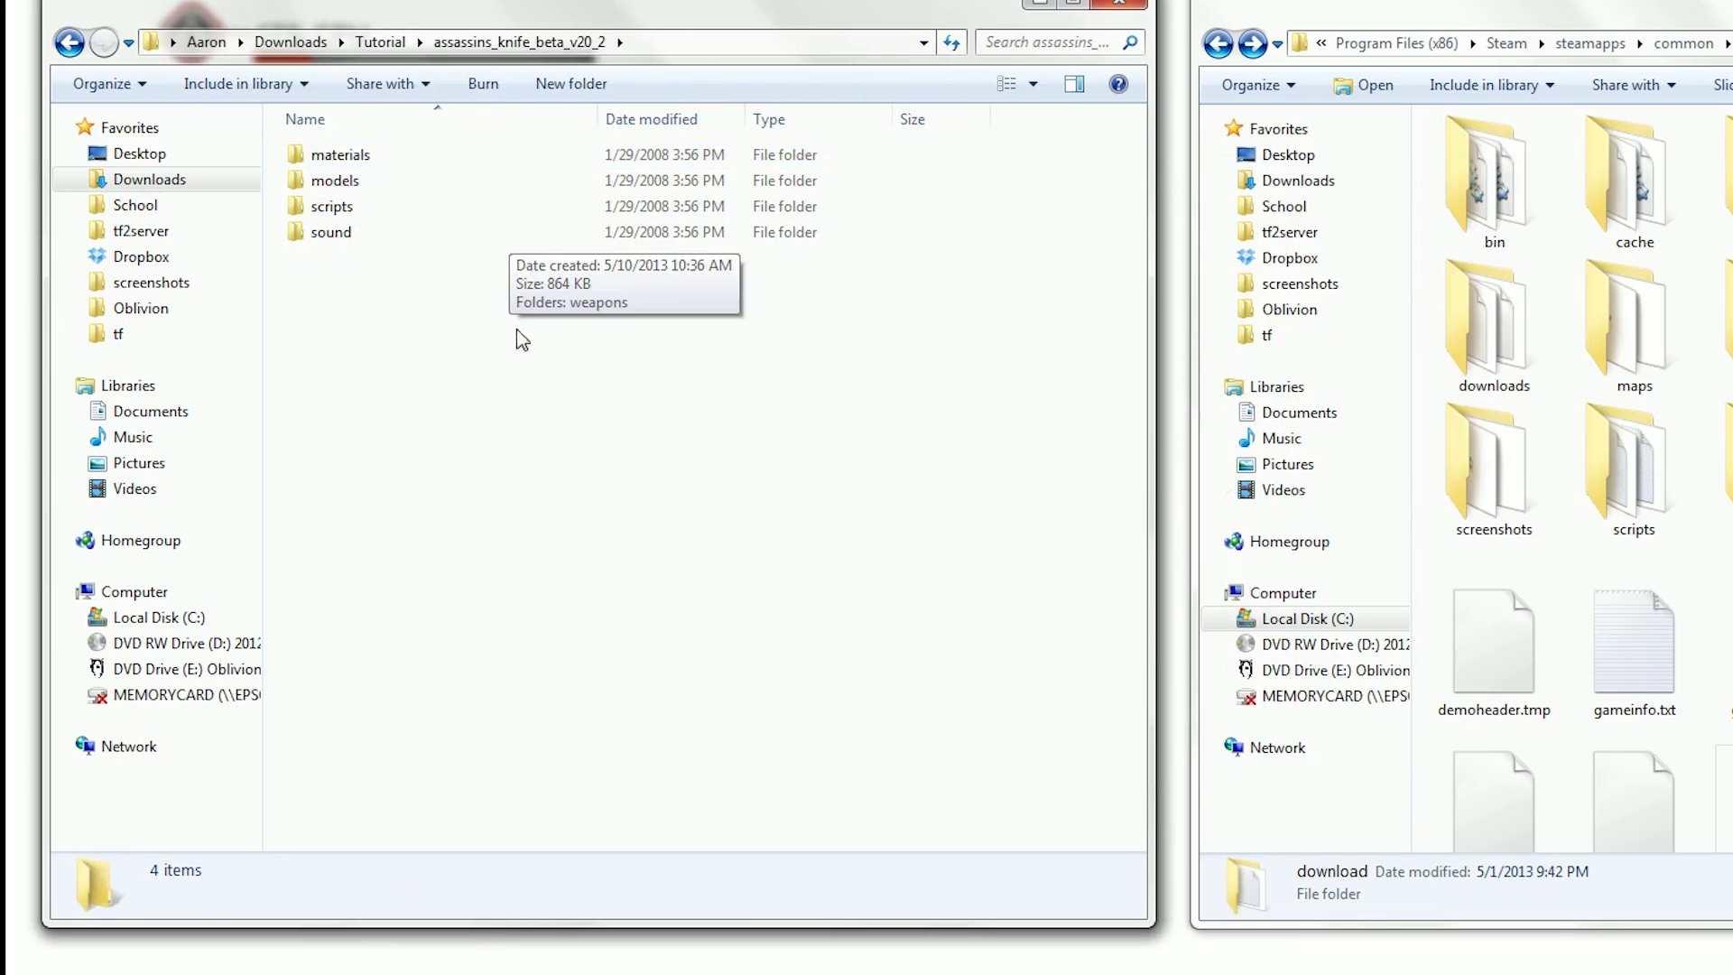
drag(437, 316, 367, 146)
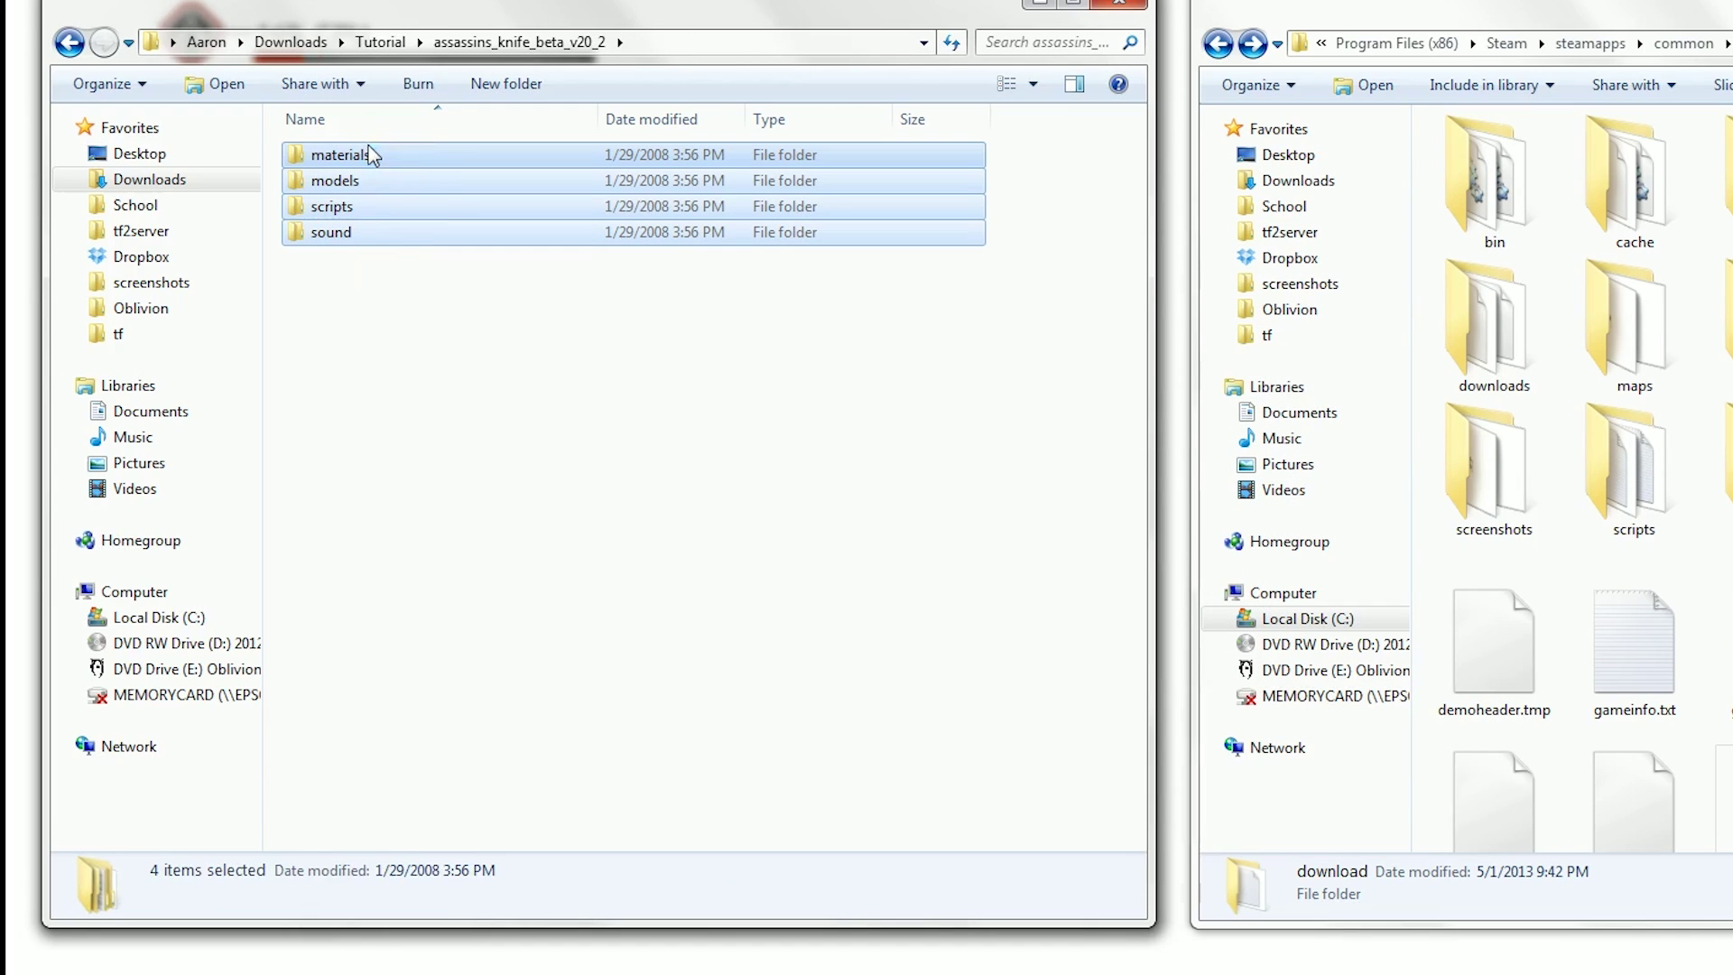
Open tf\custom and add a new folder named 'Assassin's Knife' there
click(469, 418)
double_click(1296, 188)
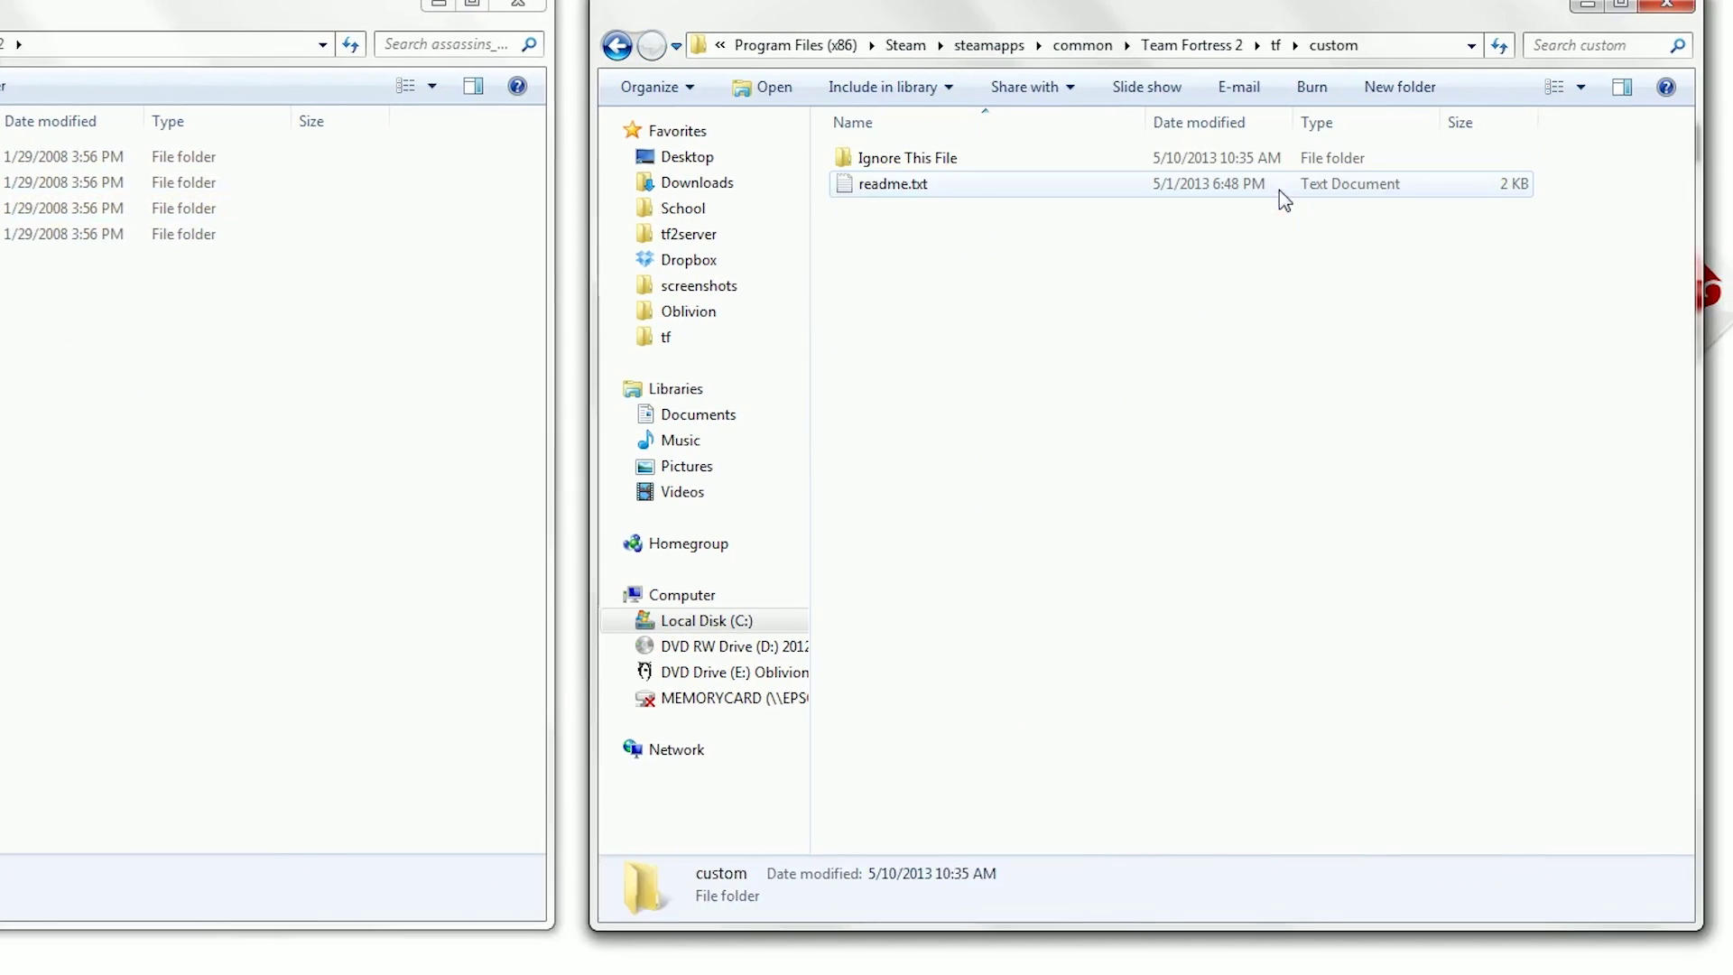
drag(570, 438, 251, 144)
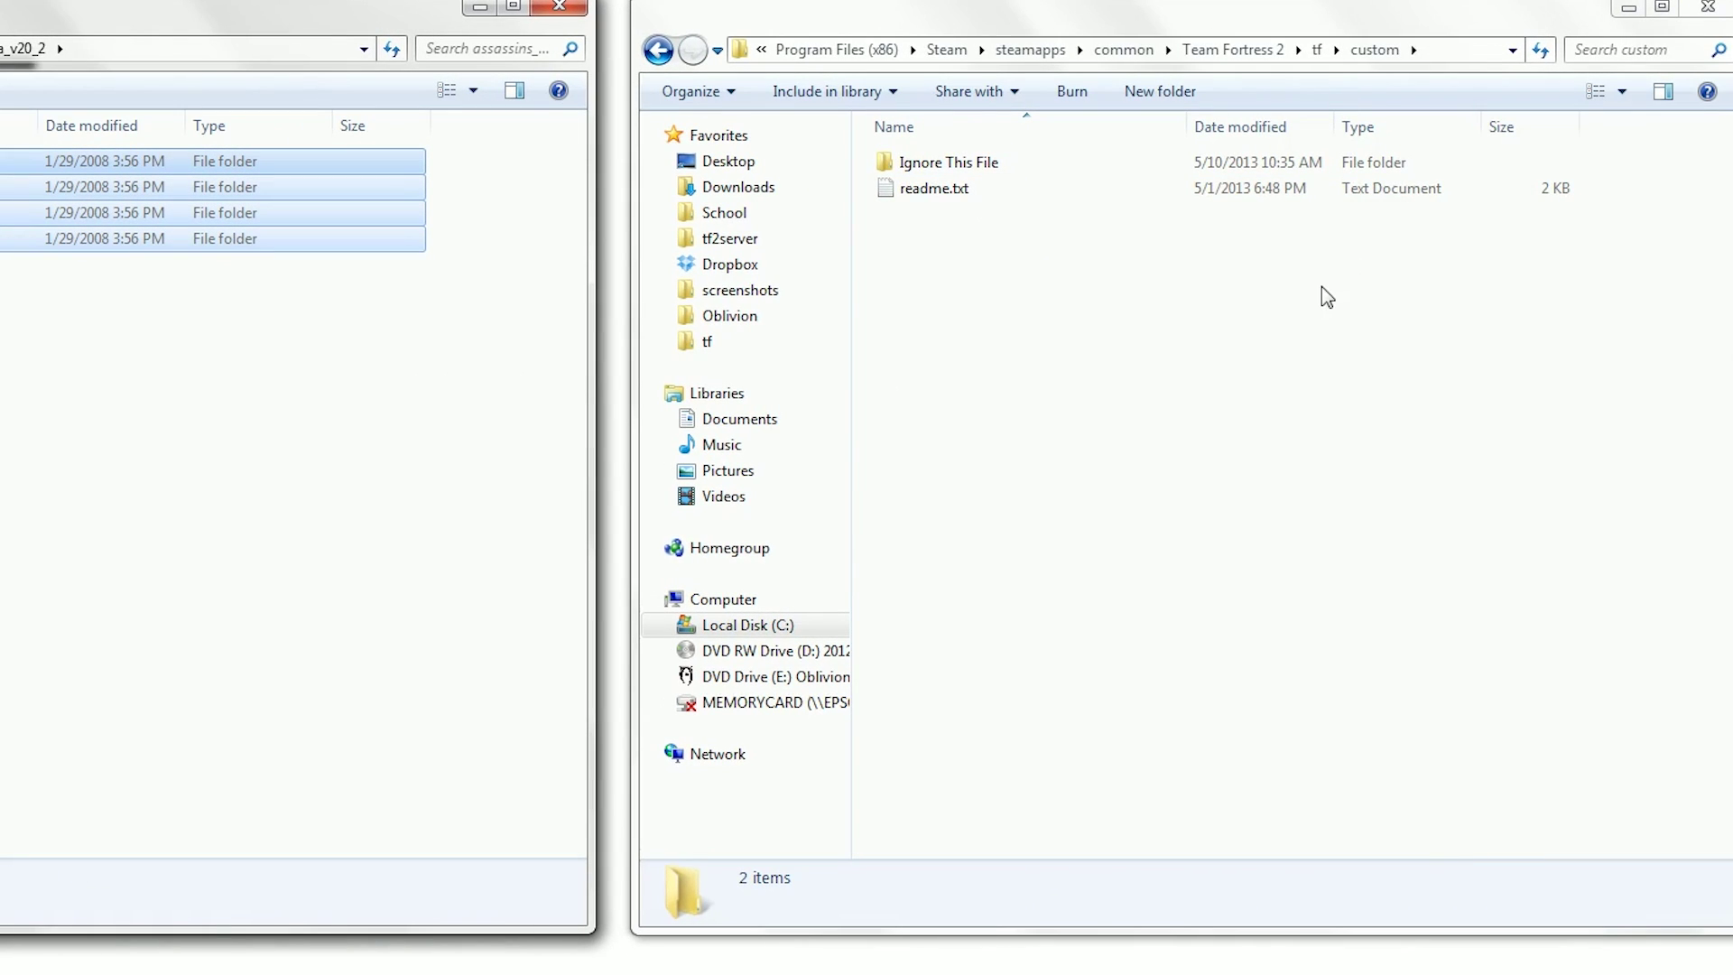
click(1139, 92)
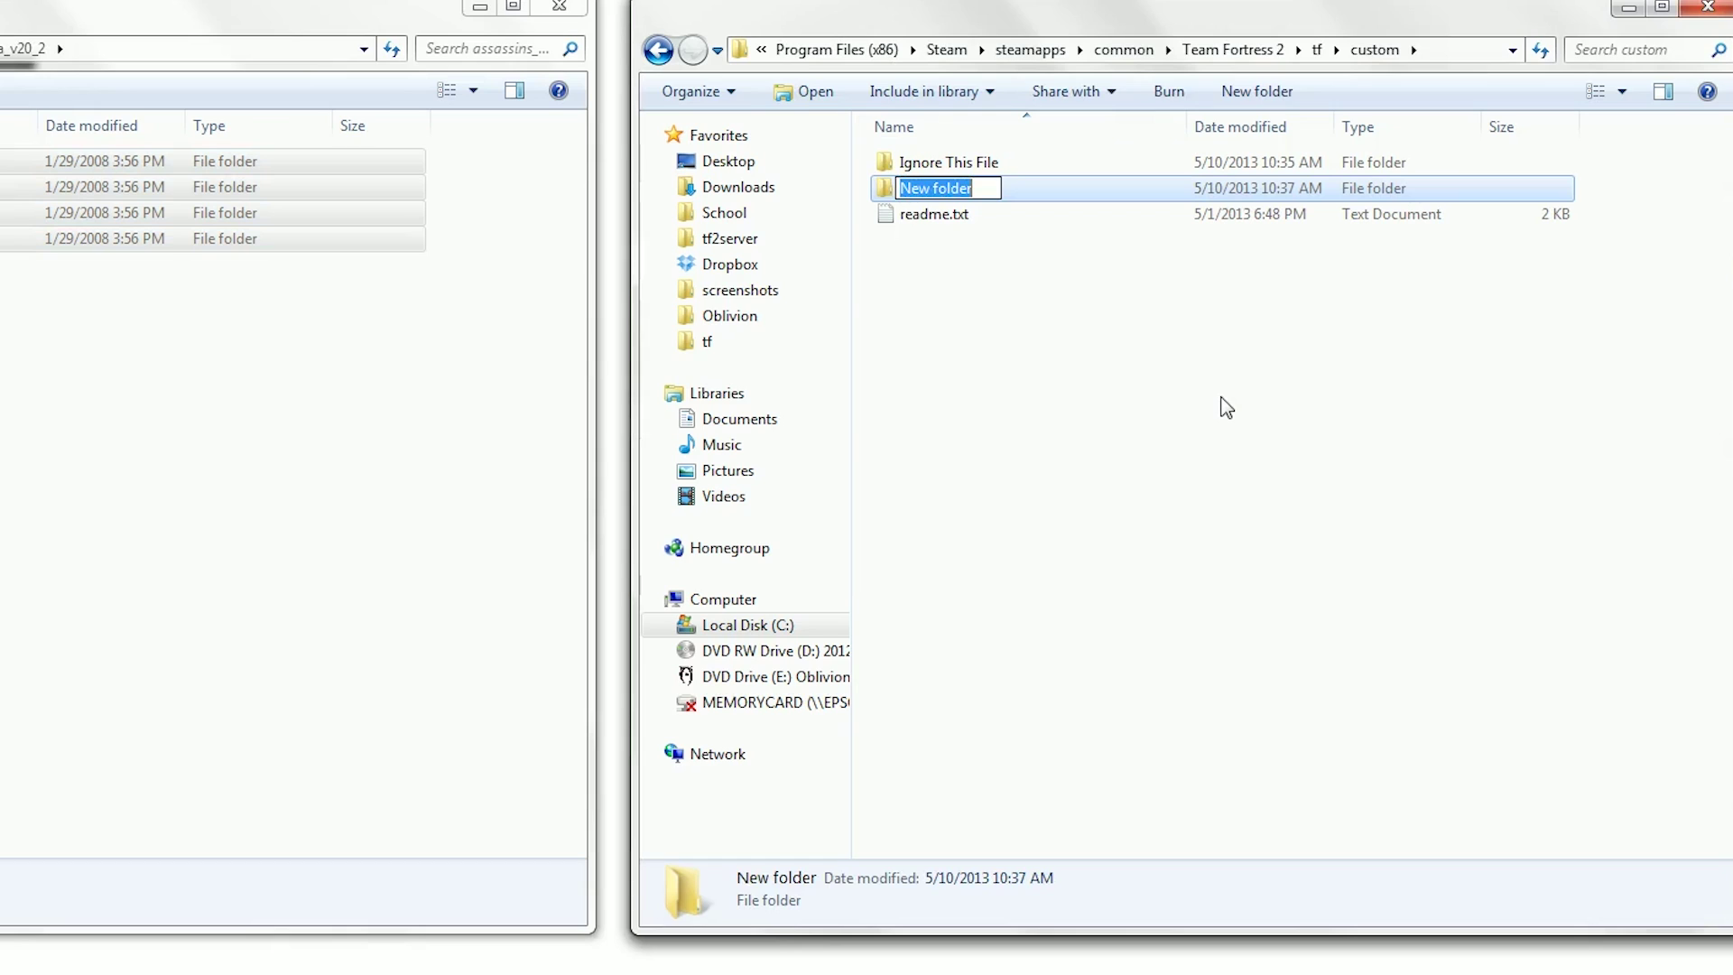
text(Assassin's Knife)
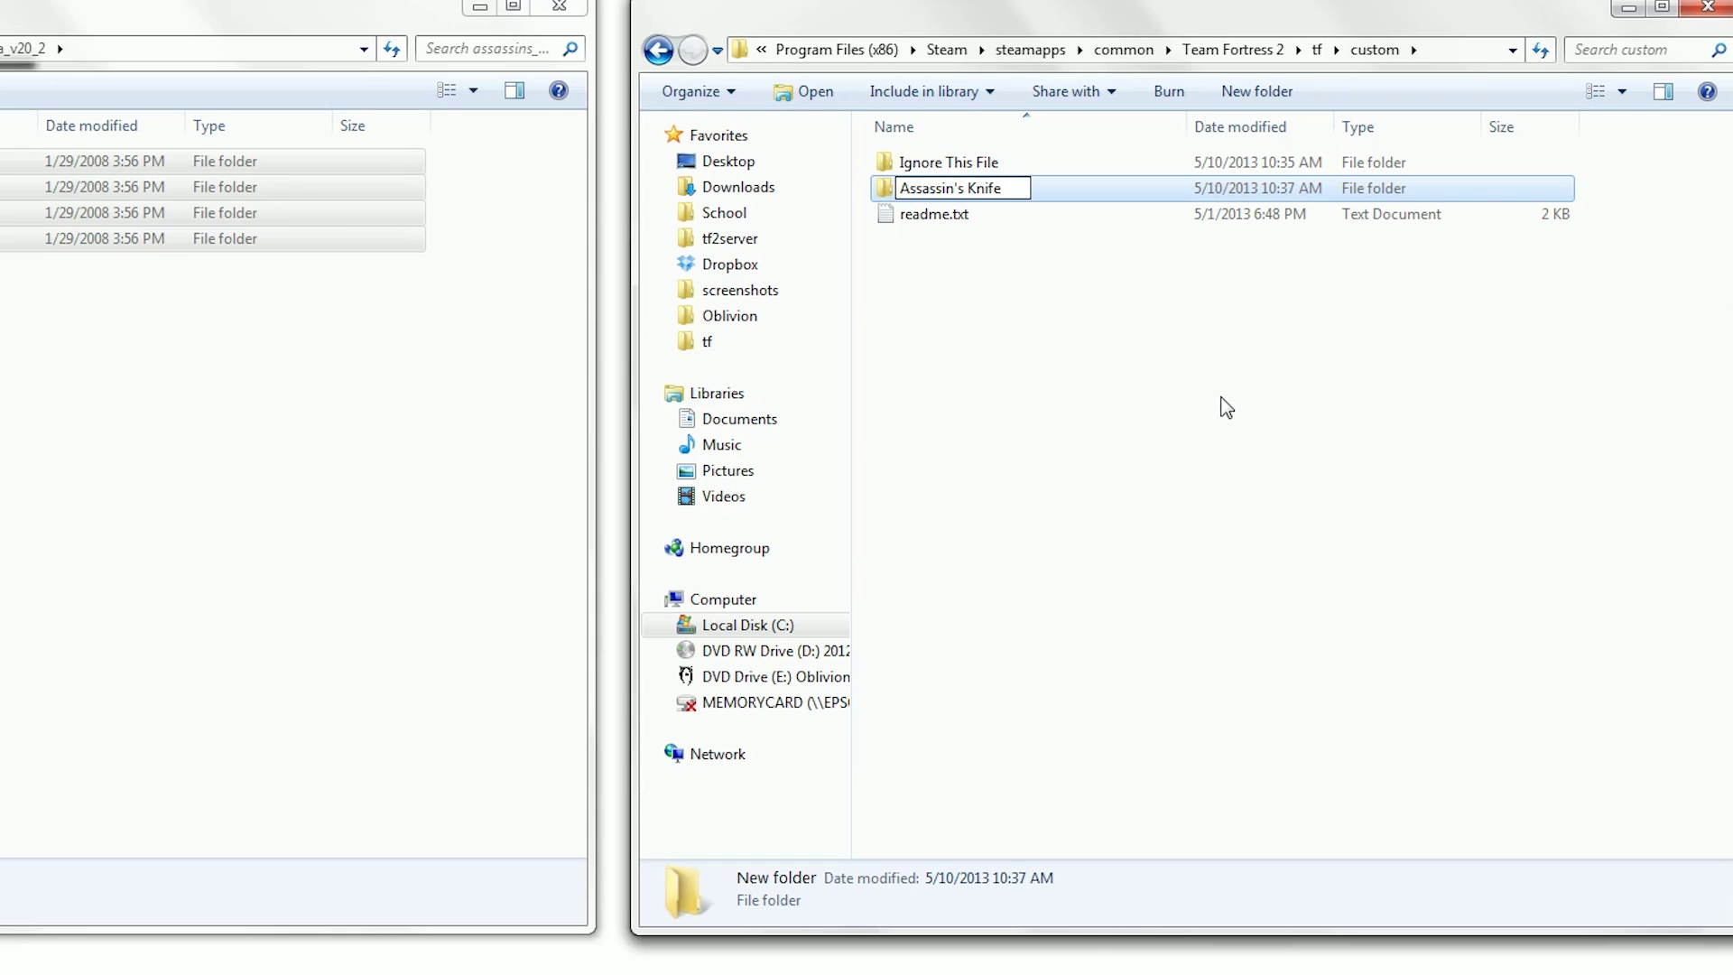
key(Return)
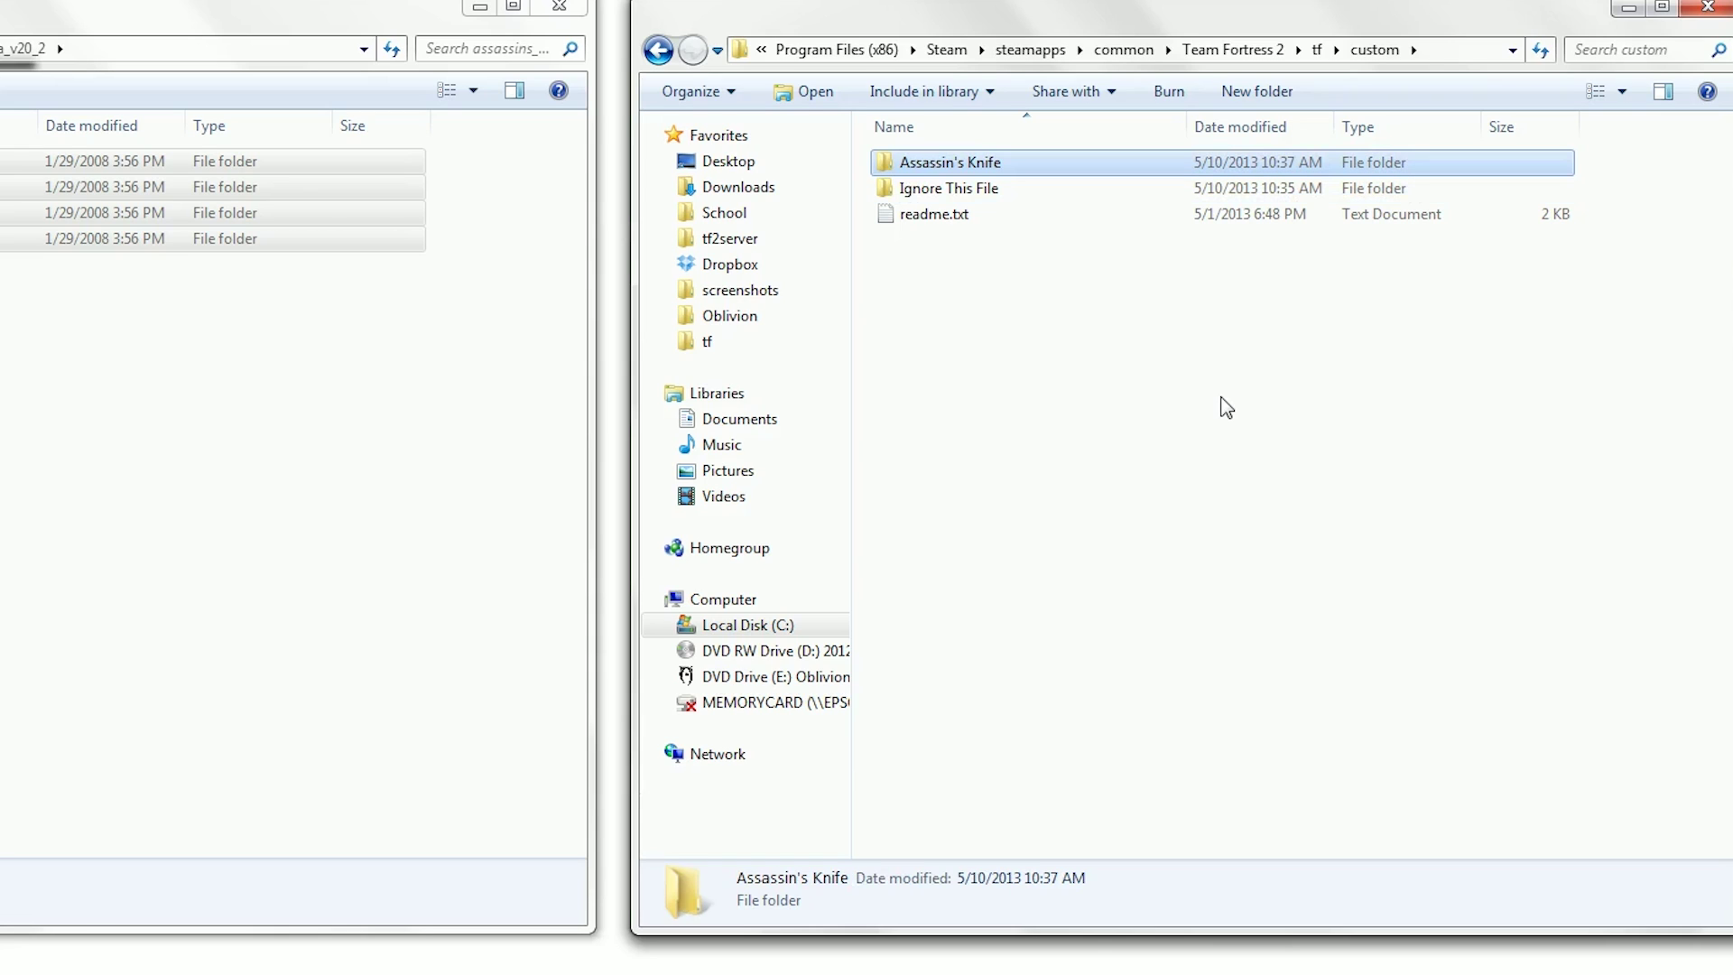
Move the extracted materials, models, scripts and sound folders into Assassin's Knife
double_click(990, 171)
drag(11, 371, 11, 152)
drag(99, 212, 1145, 270)
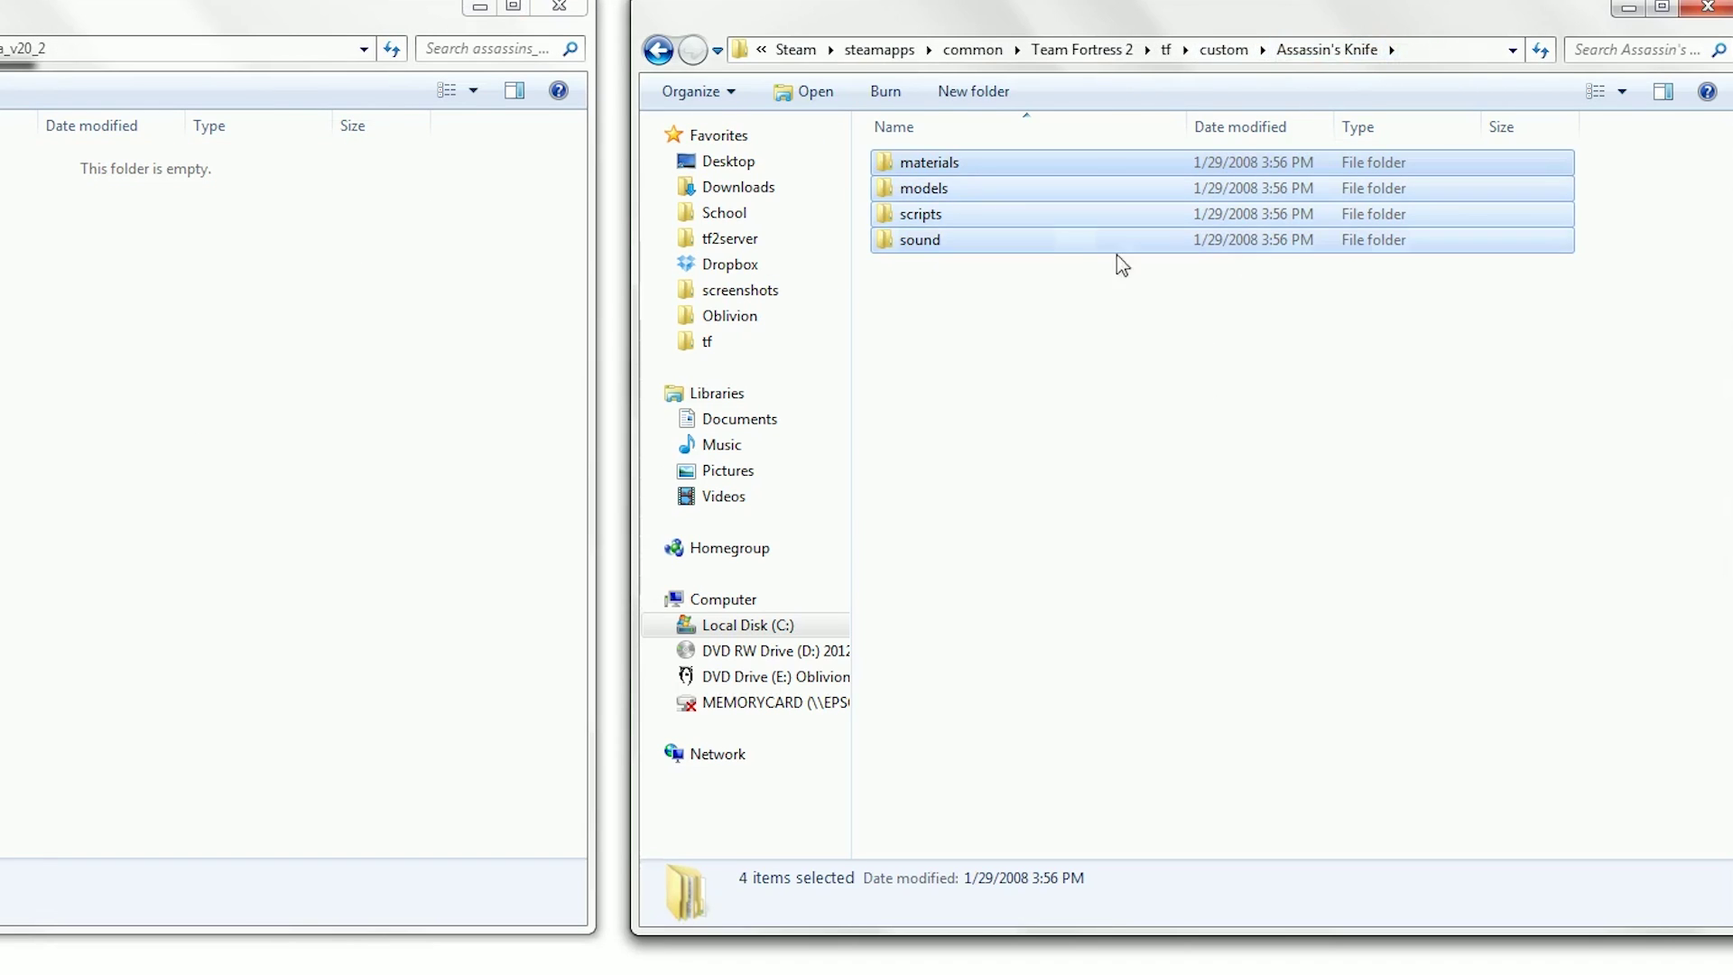
click(1076, 317)
key(BackSpace)
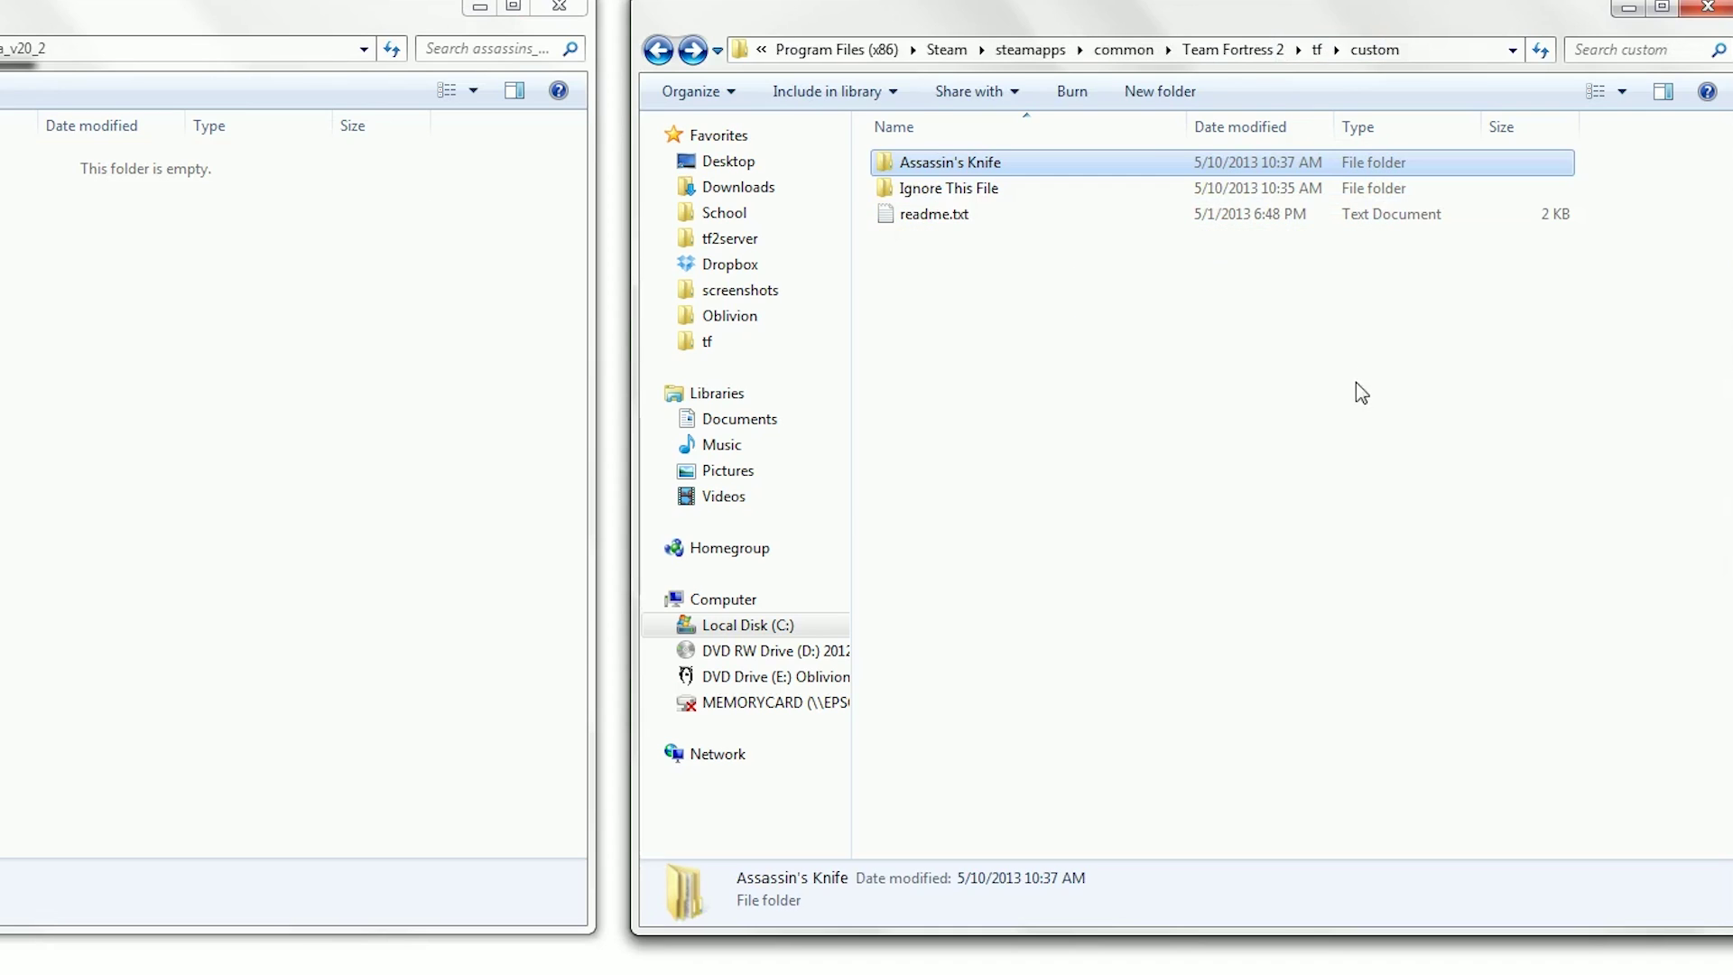
Reopen Assassin's Knife to confirm its four folders, then return to custom
double_click(1009, 168)
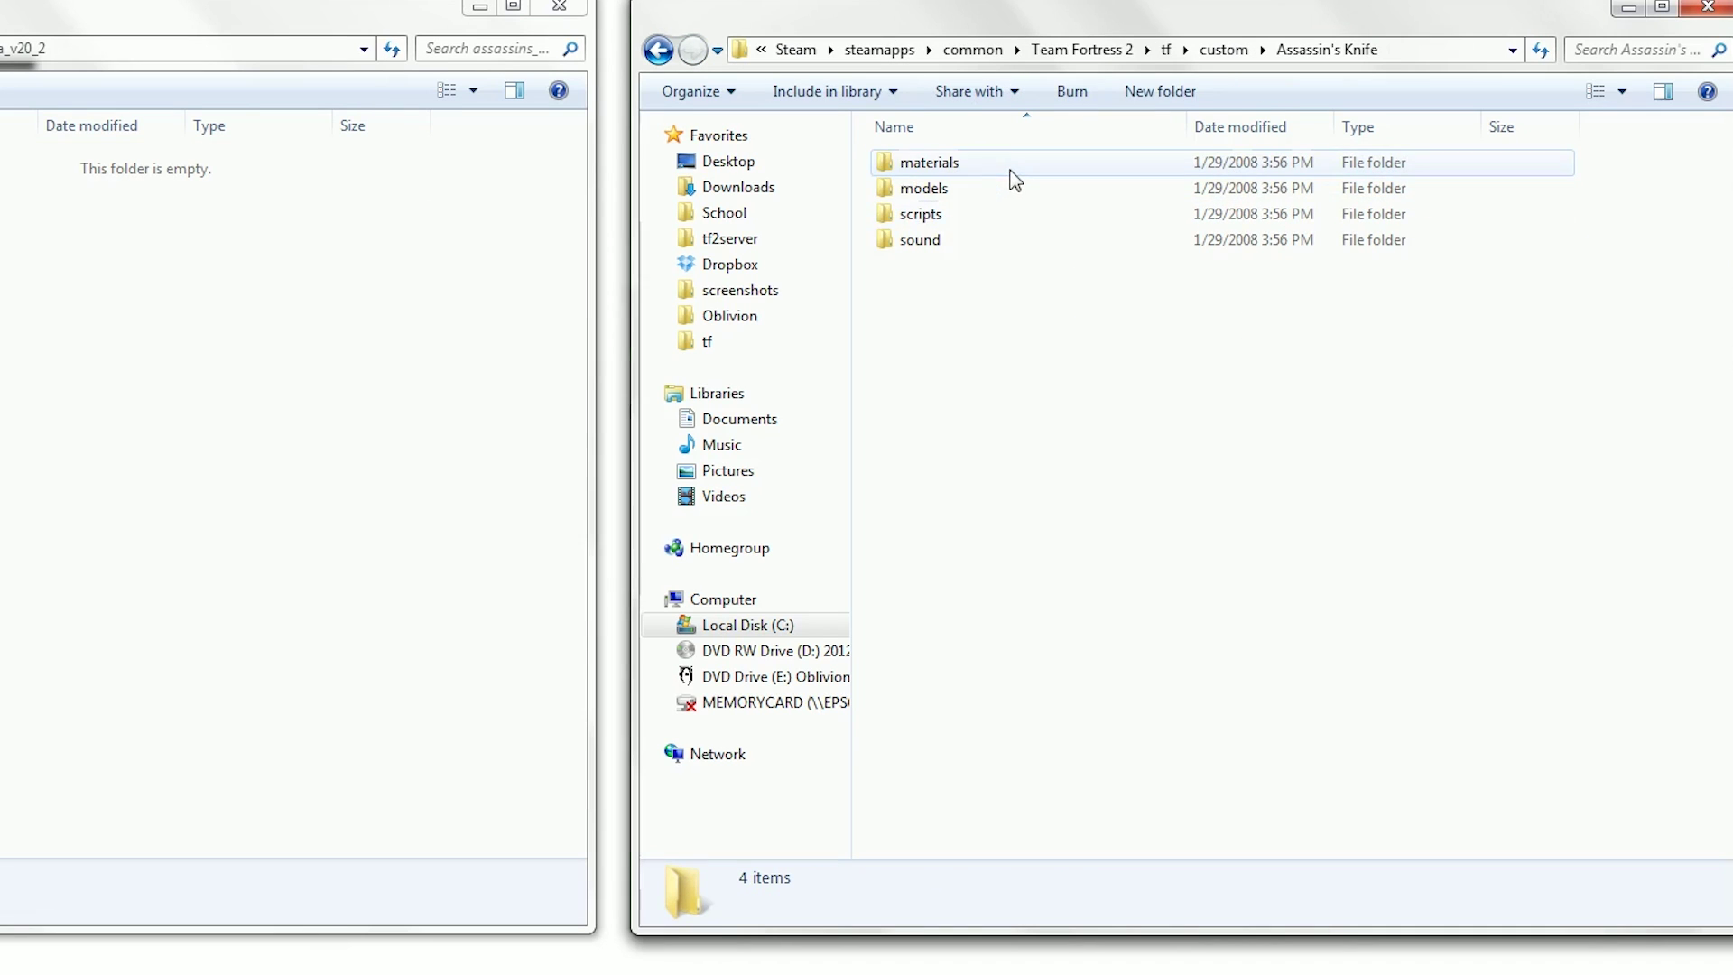
drag(1045, 316, 964, 153)
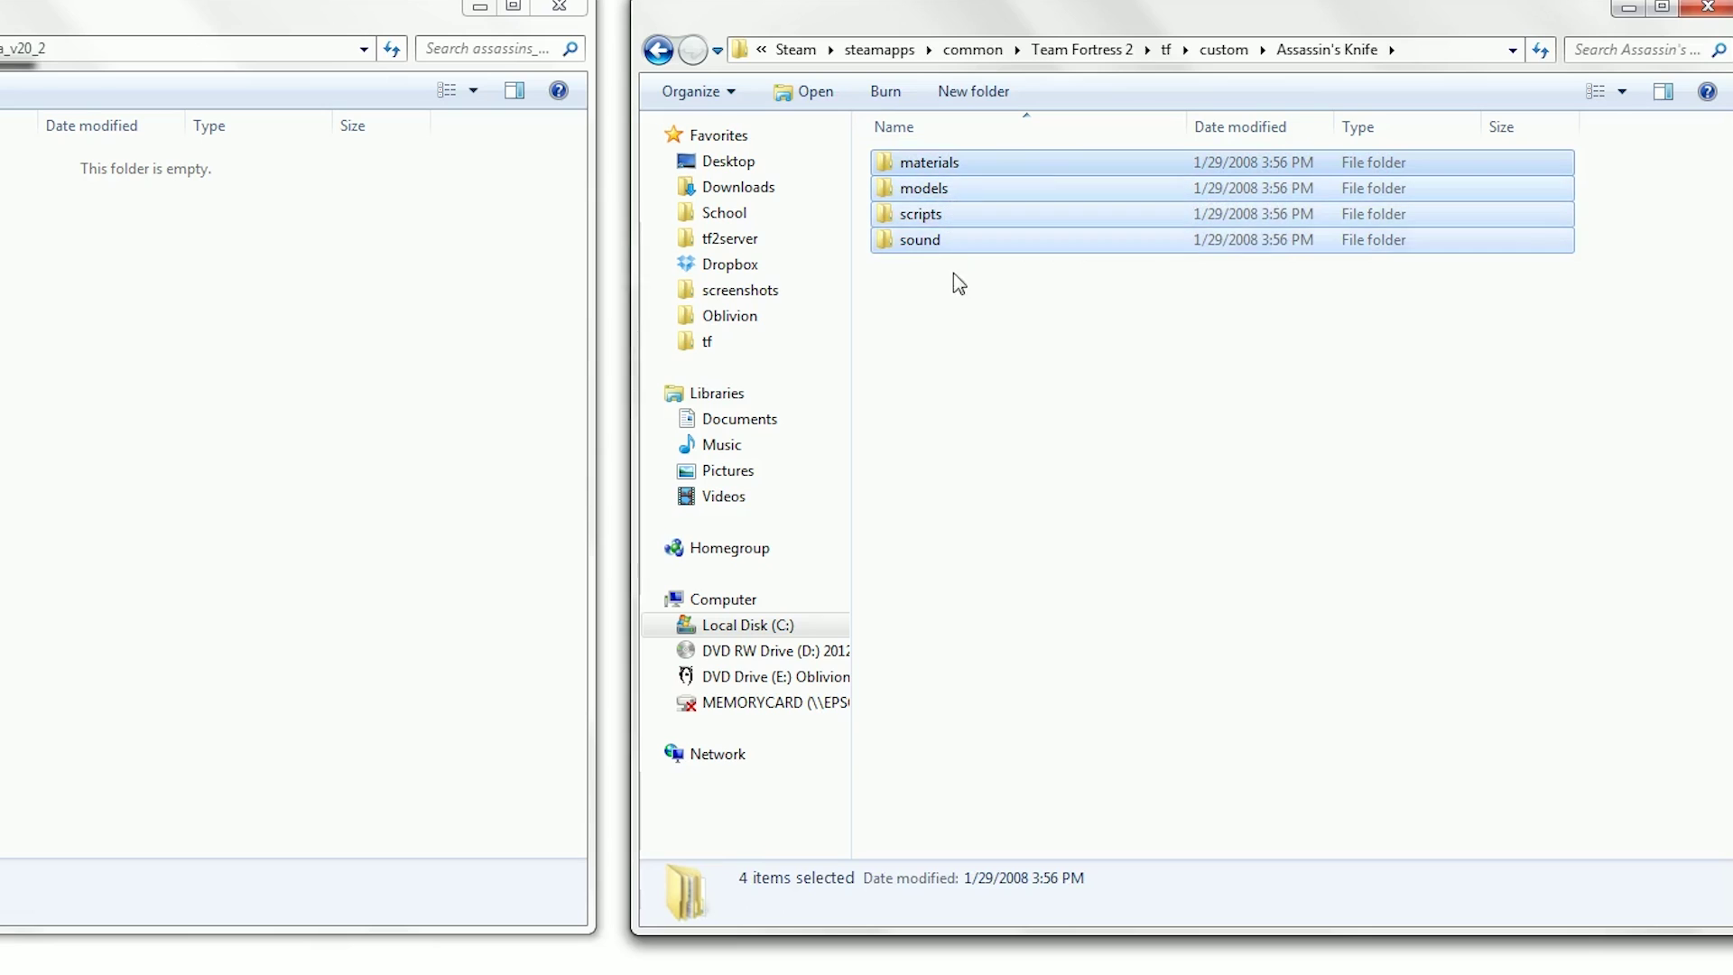
click(1042, 395)
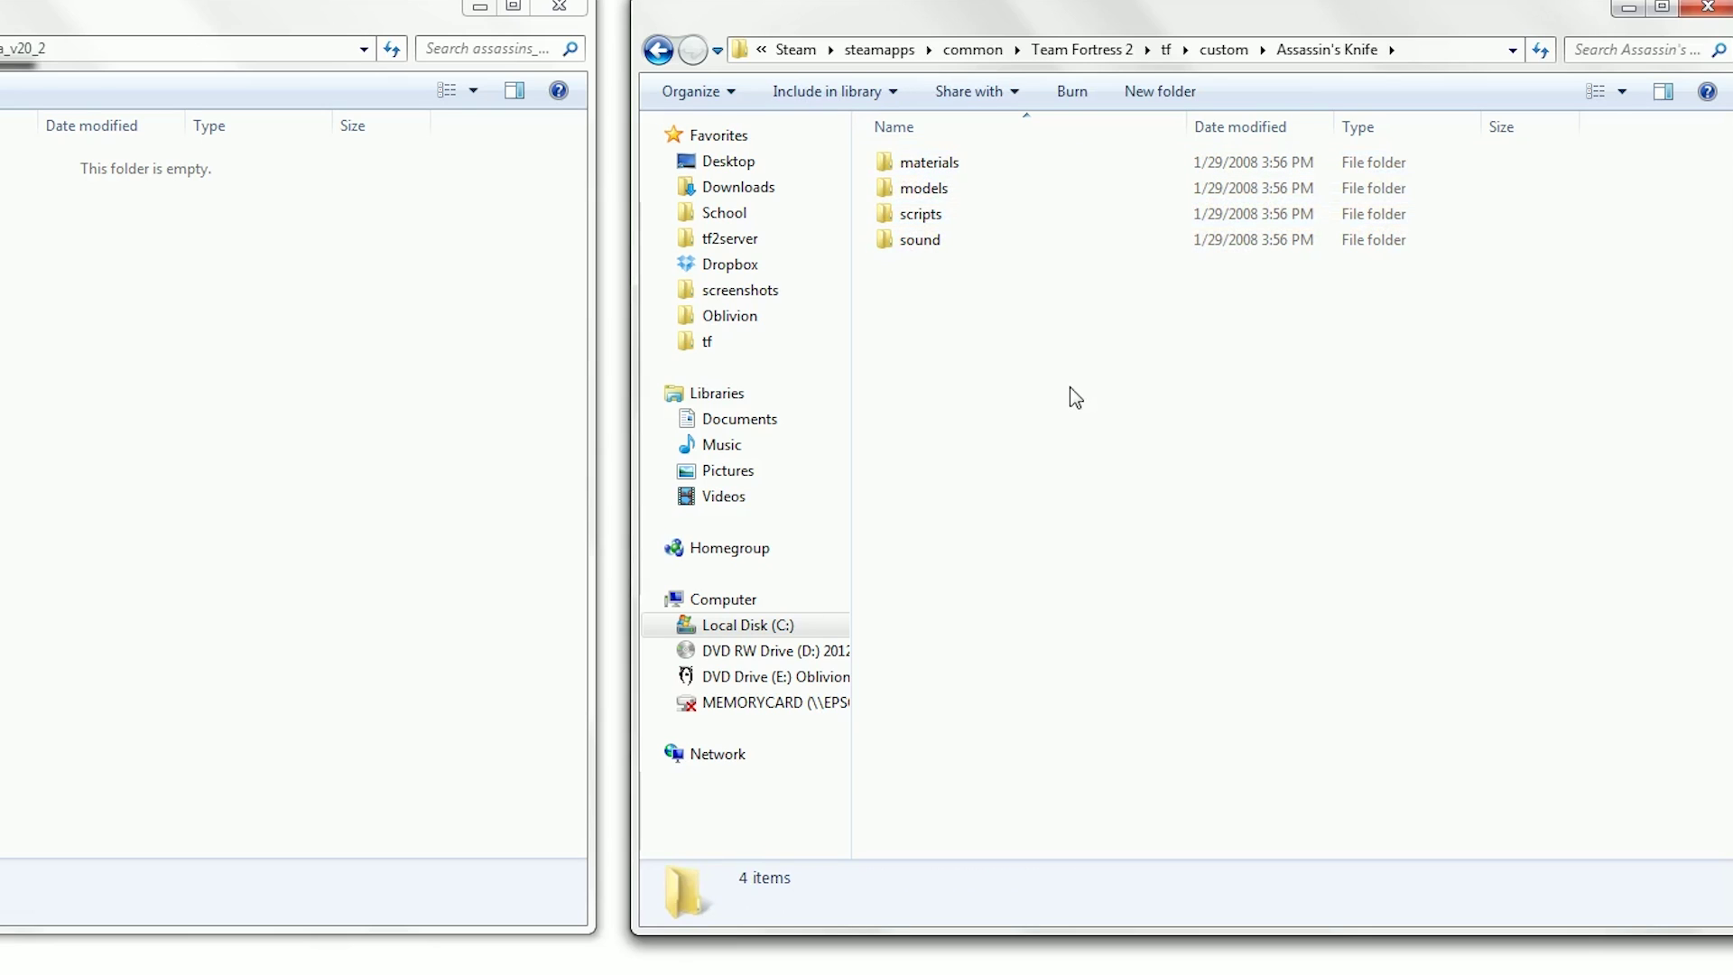
key(BackSpace)
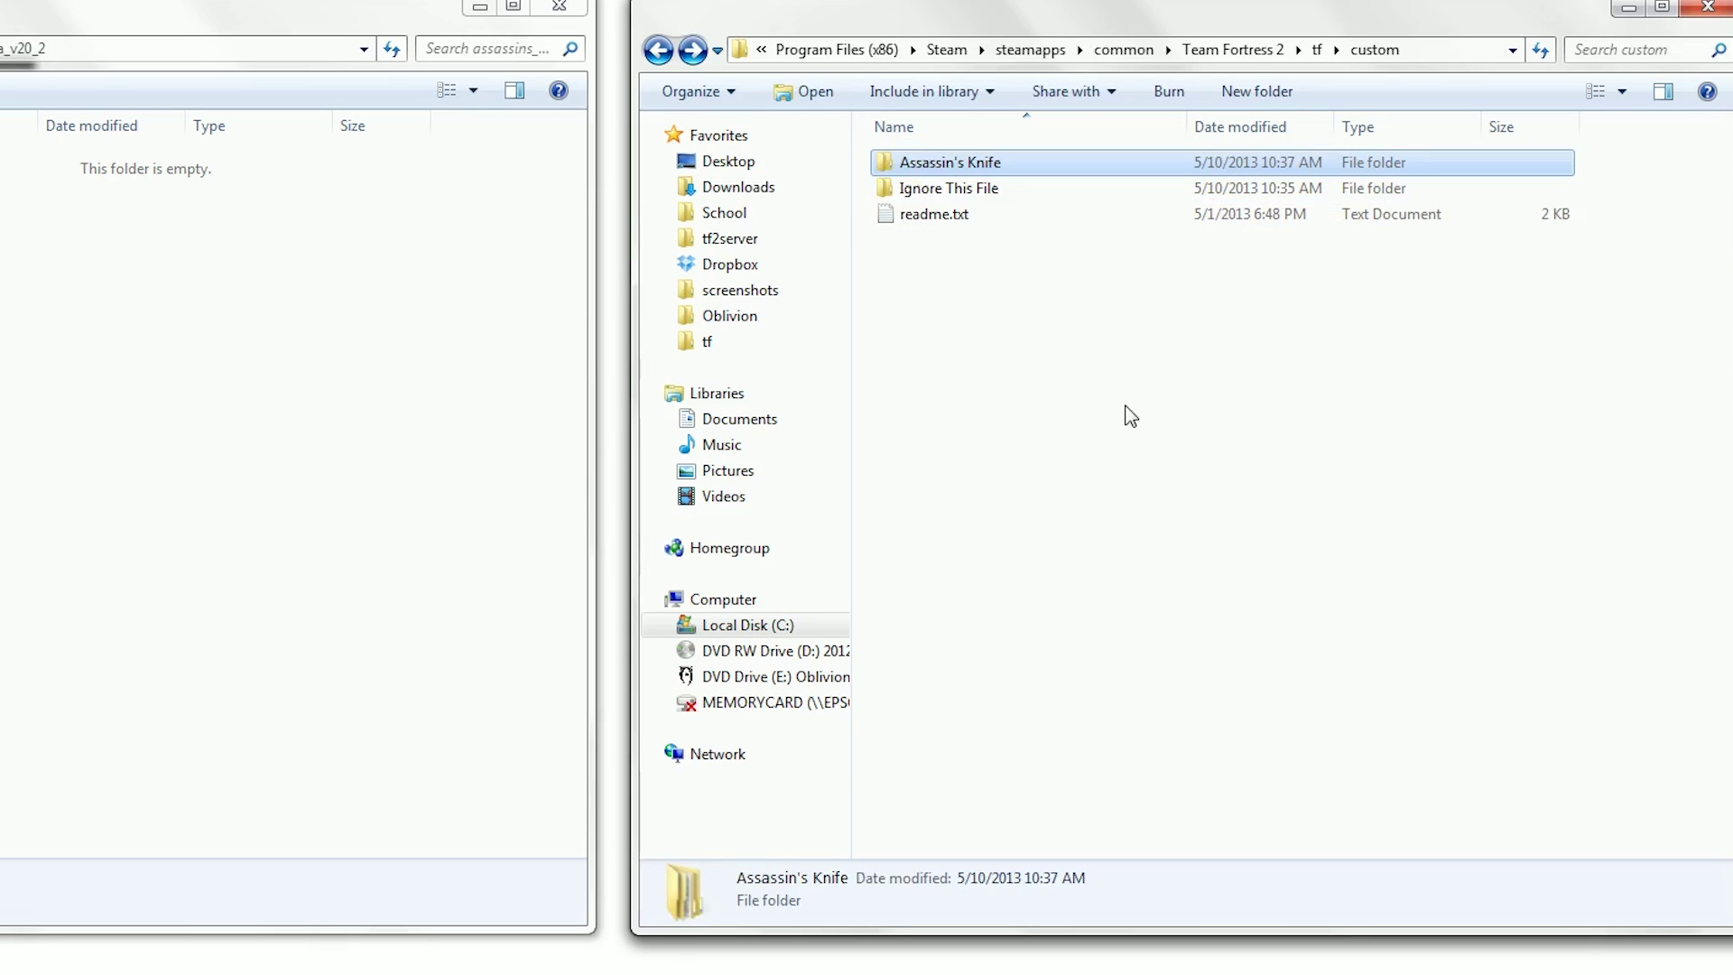
Recheck the contents of Assassin's Knife and return to tf\custom
click(1125, 412)
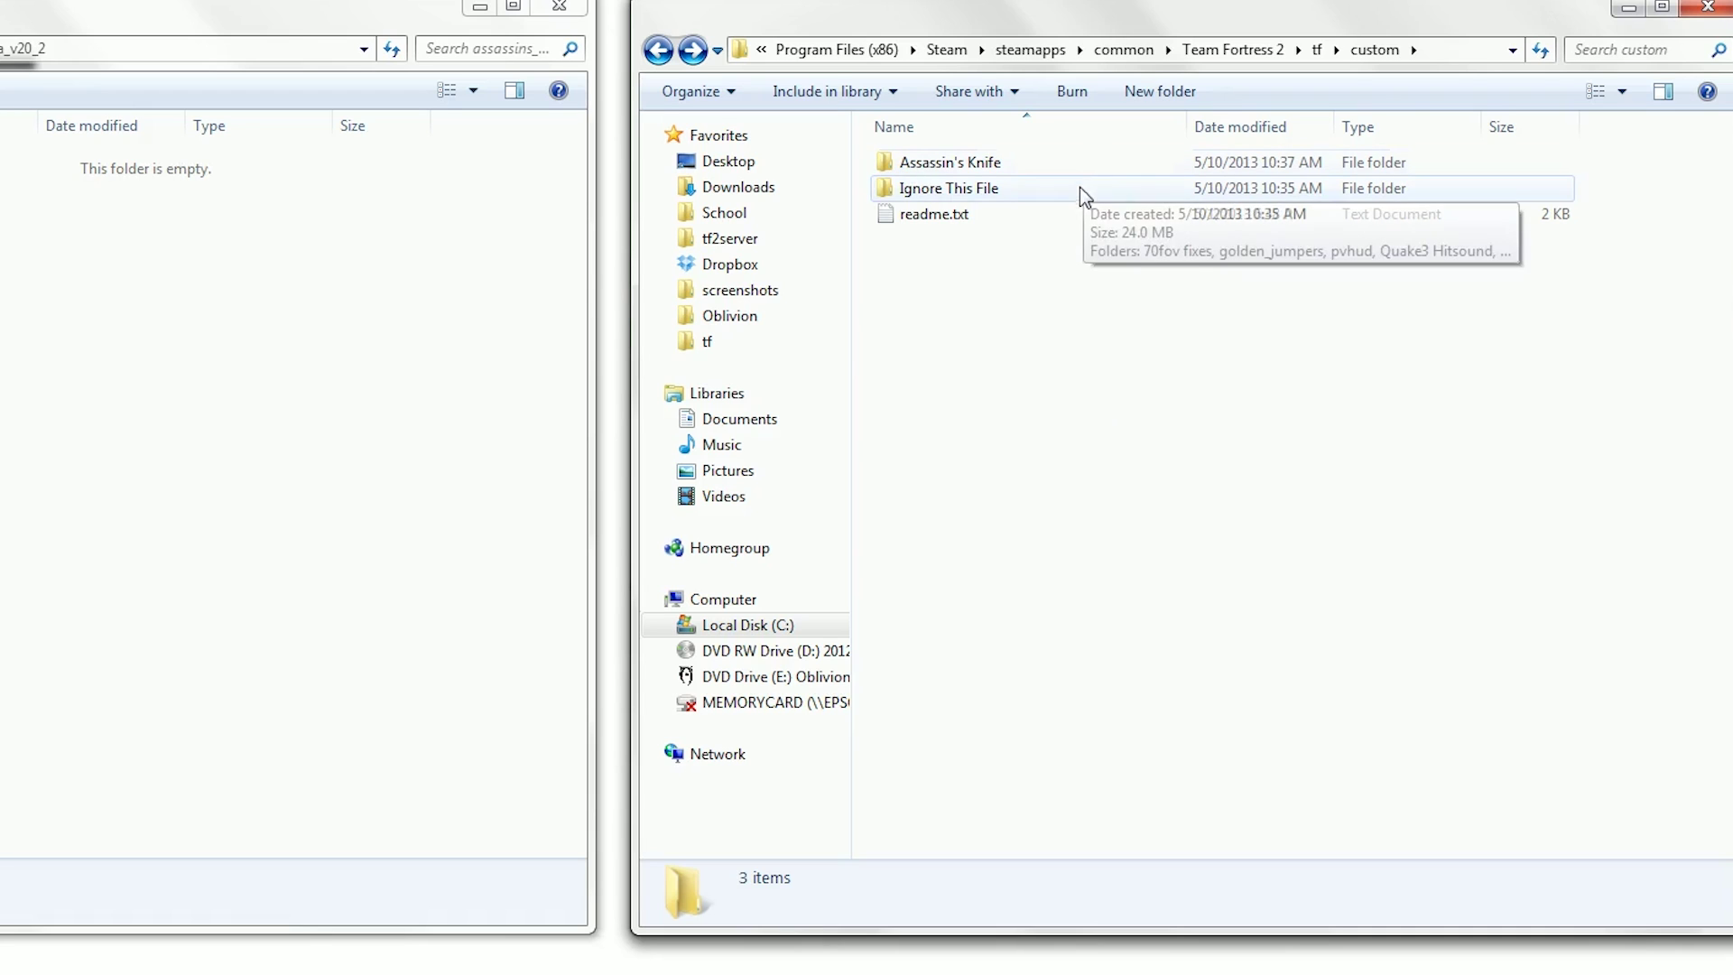
double_click(1069, 162)
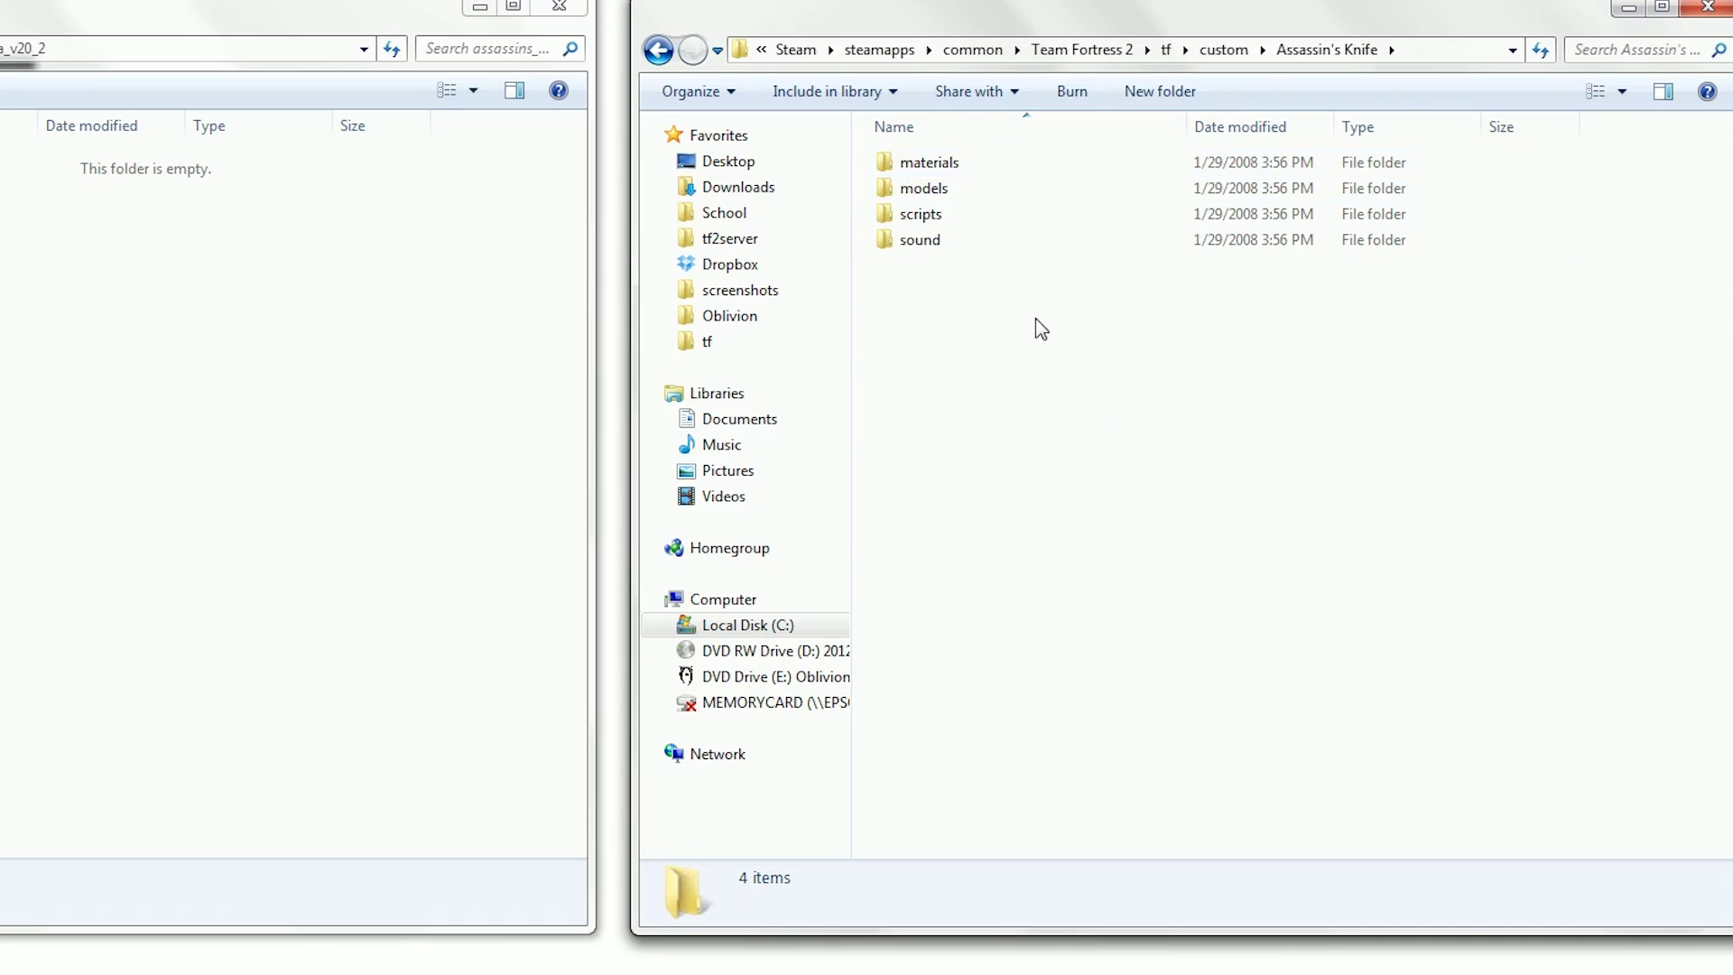
key(BackSpace)
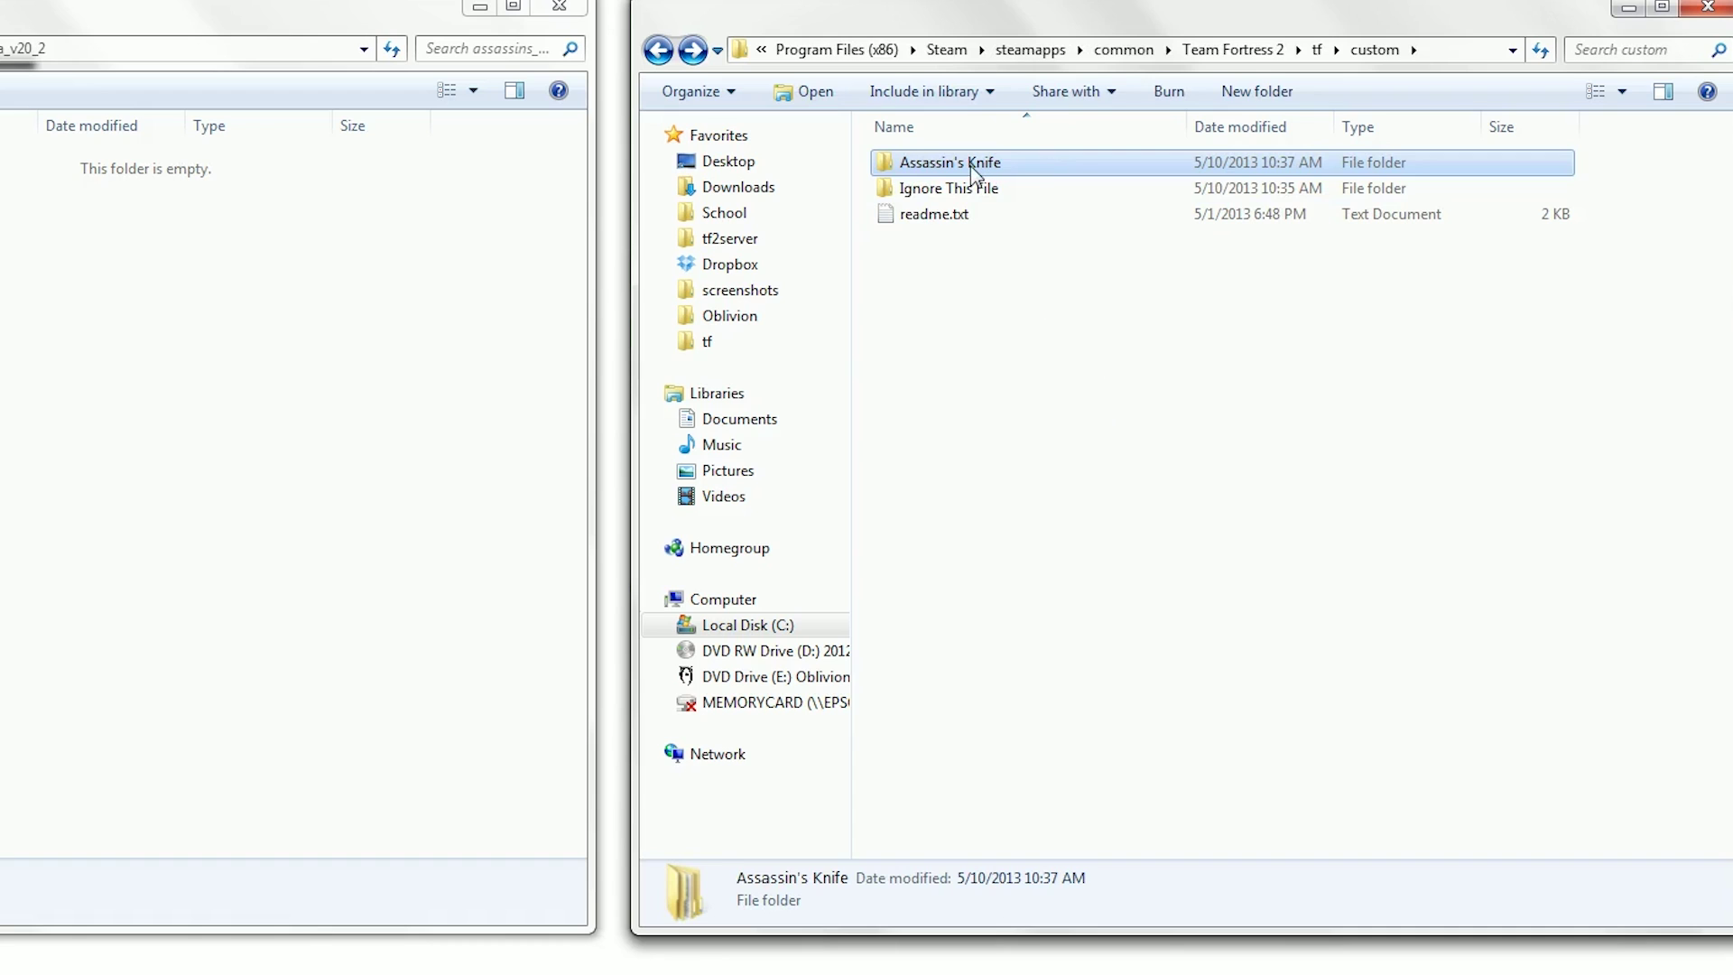
double_click(975, 165)
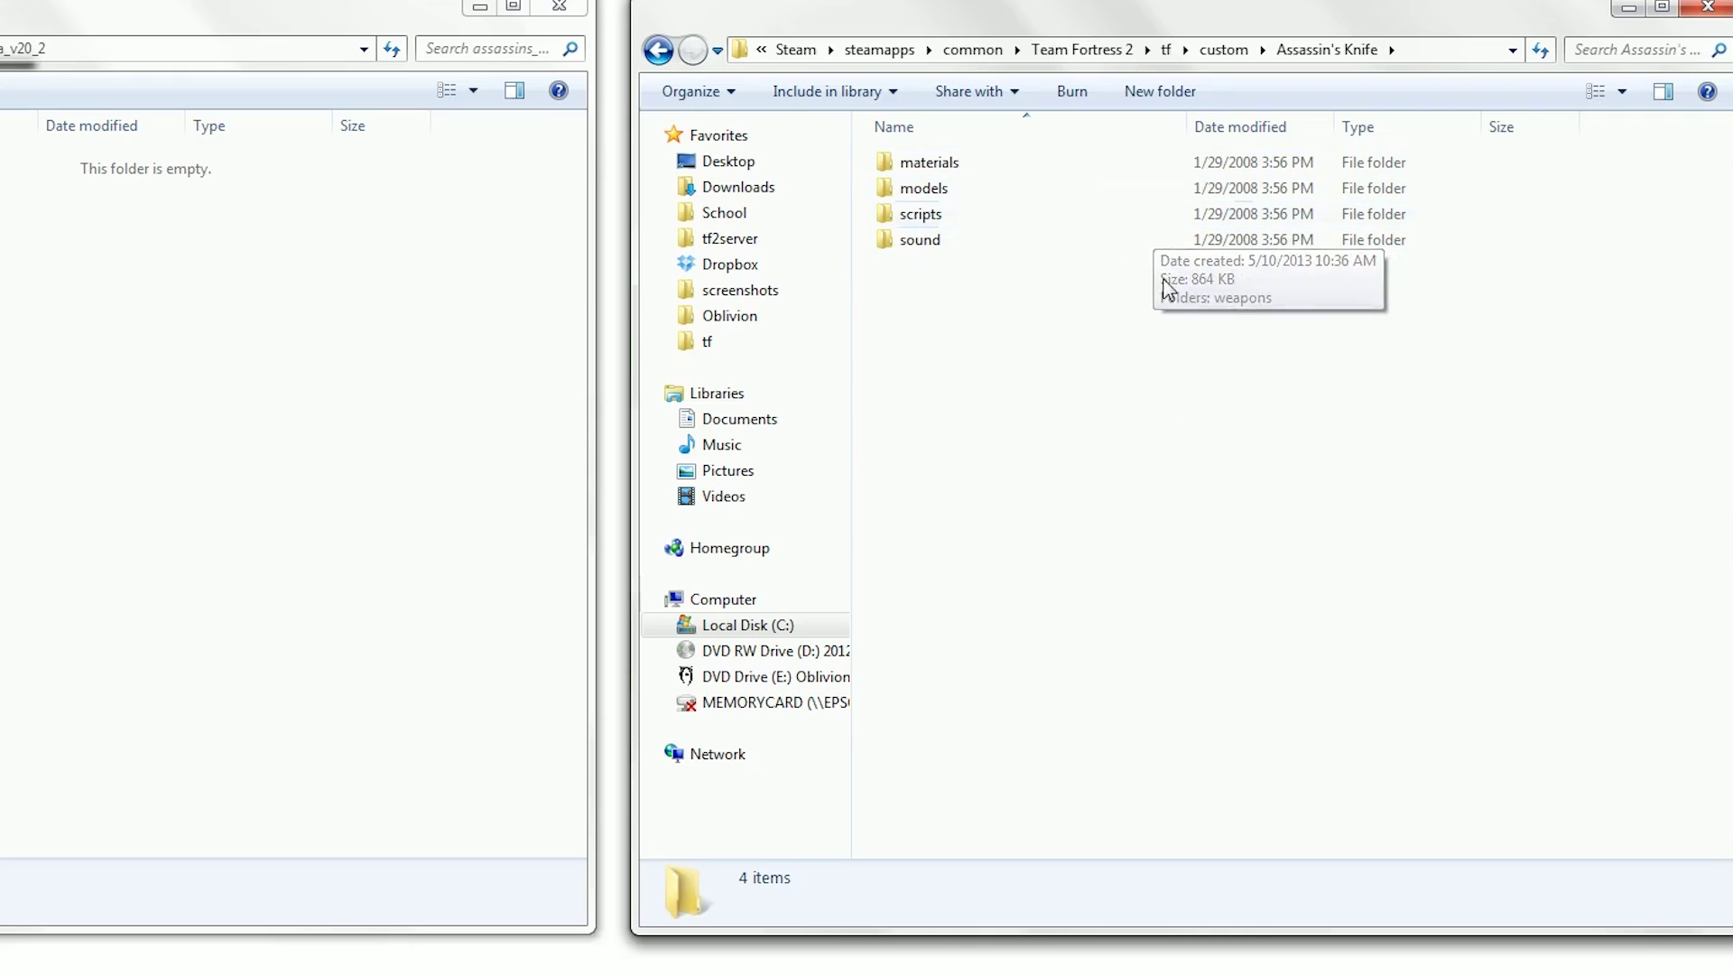
key(BackSpace)
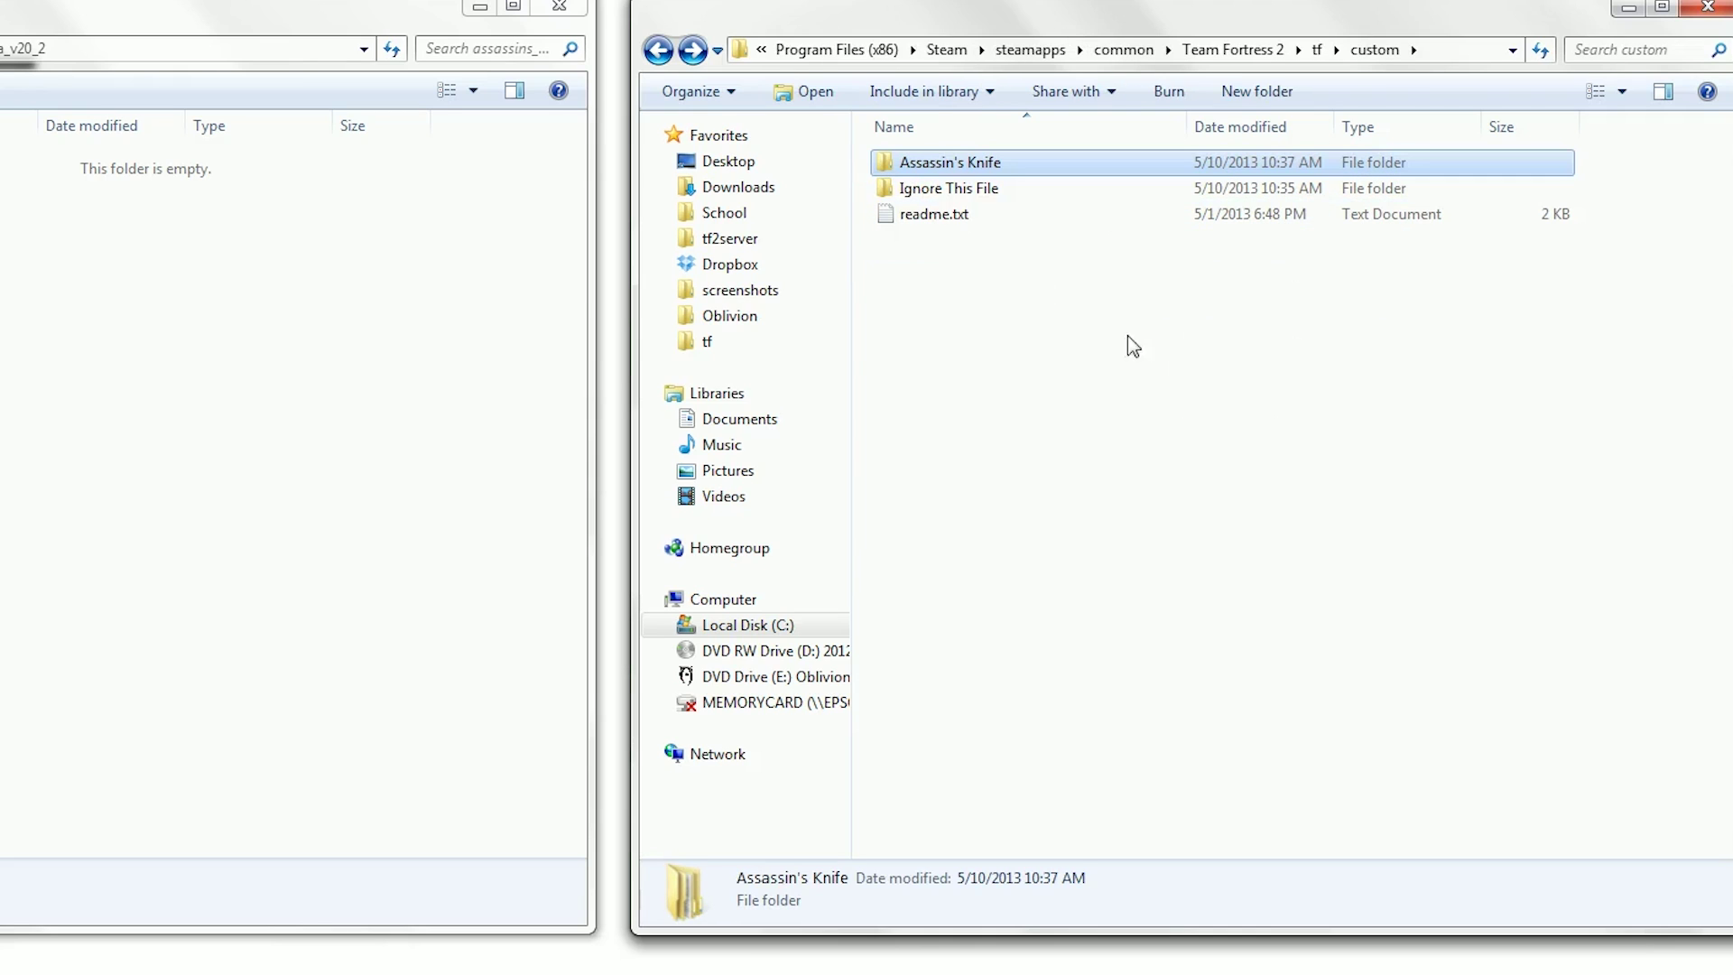
click(1095, 301)
Take the left Explorer window back up to the Tutorial folder
mouse_move(1021, 170)
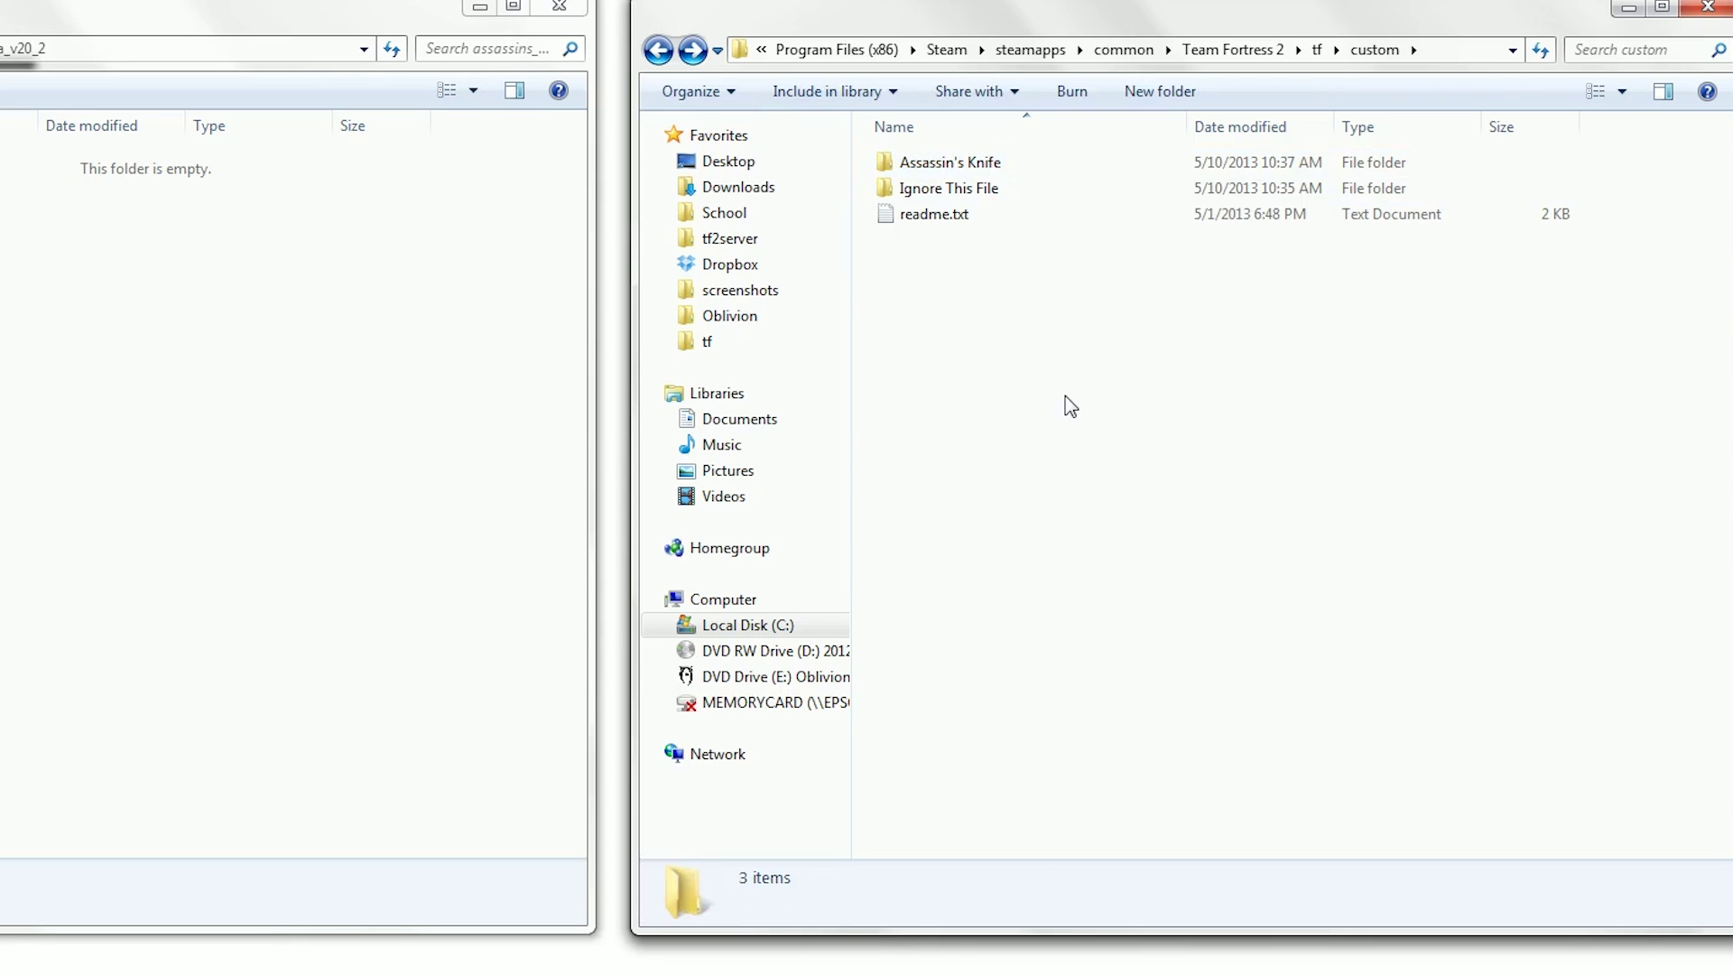
click(472, 501)
key(BackSpace)
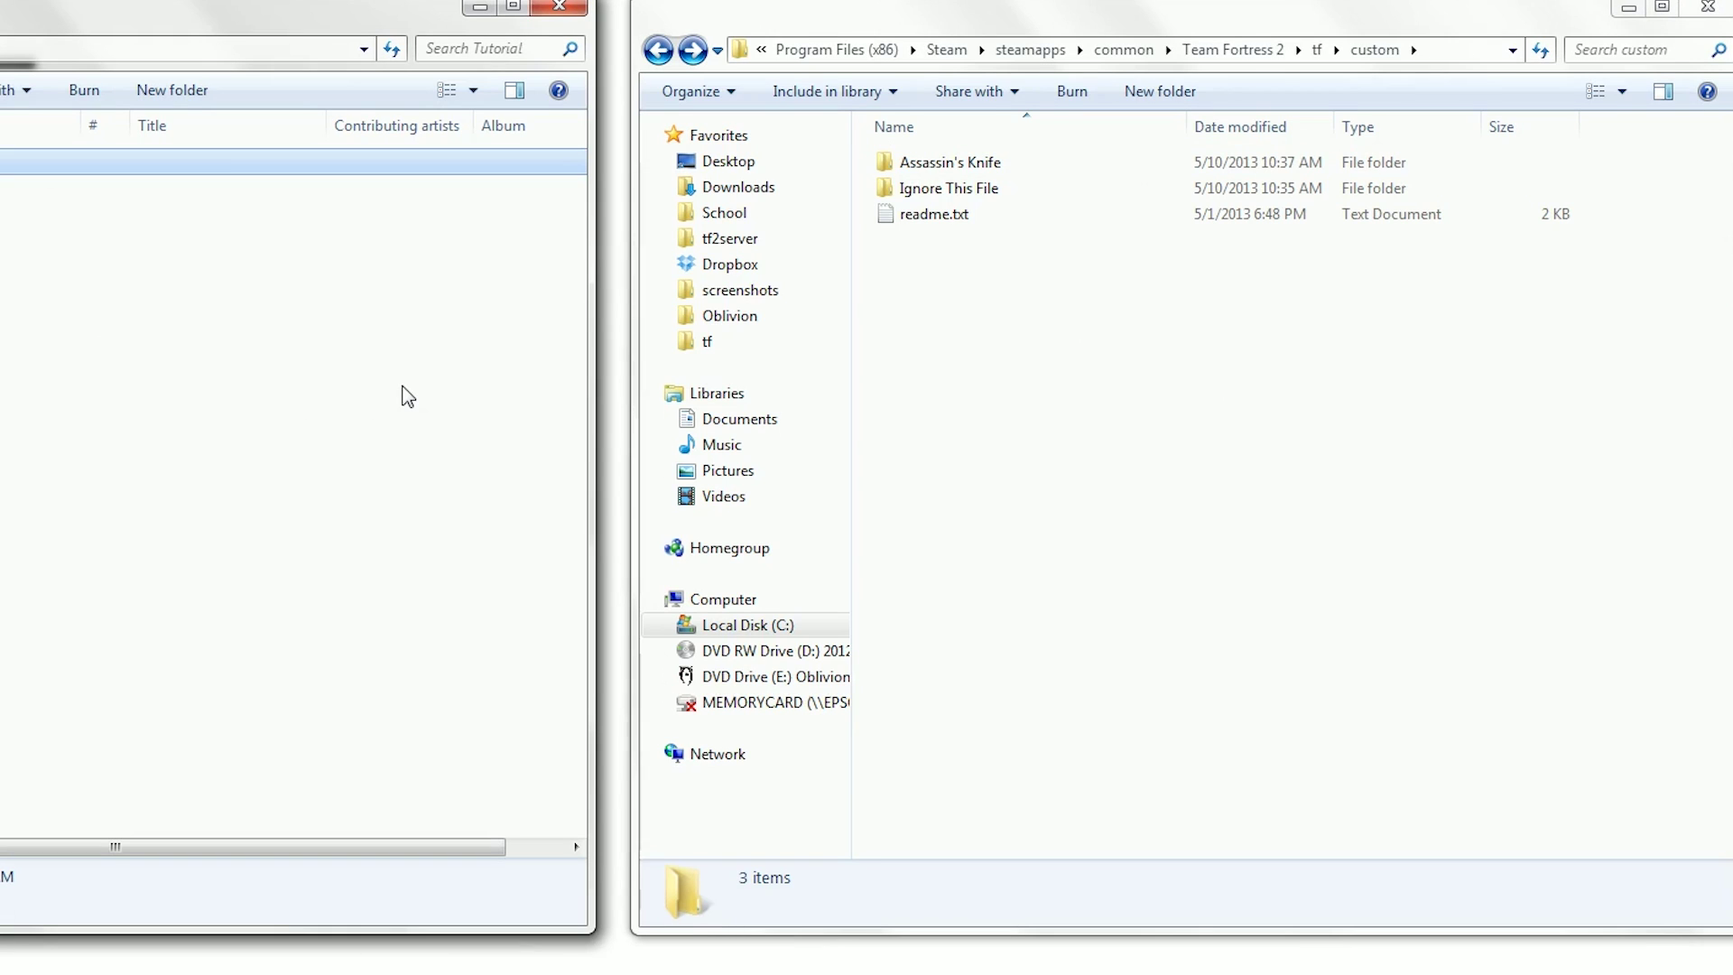
Create a Hitsound folder in tf\custom and open it
click(1162, 99)
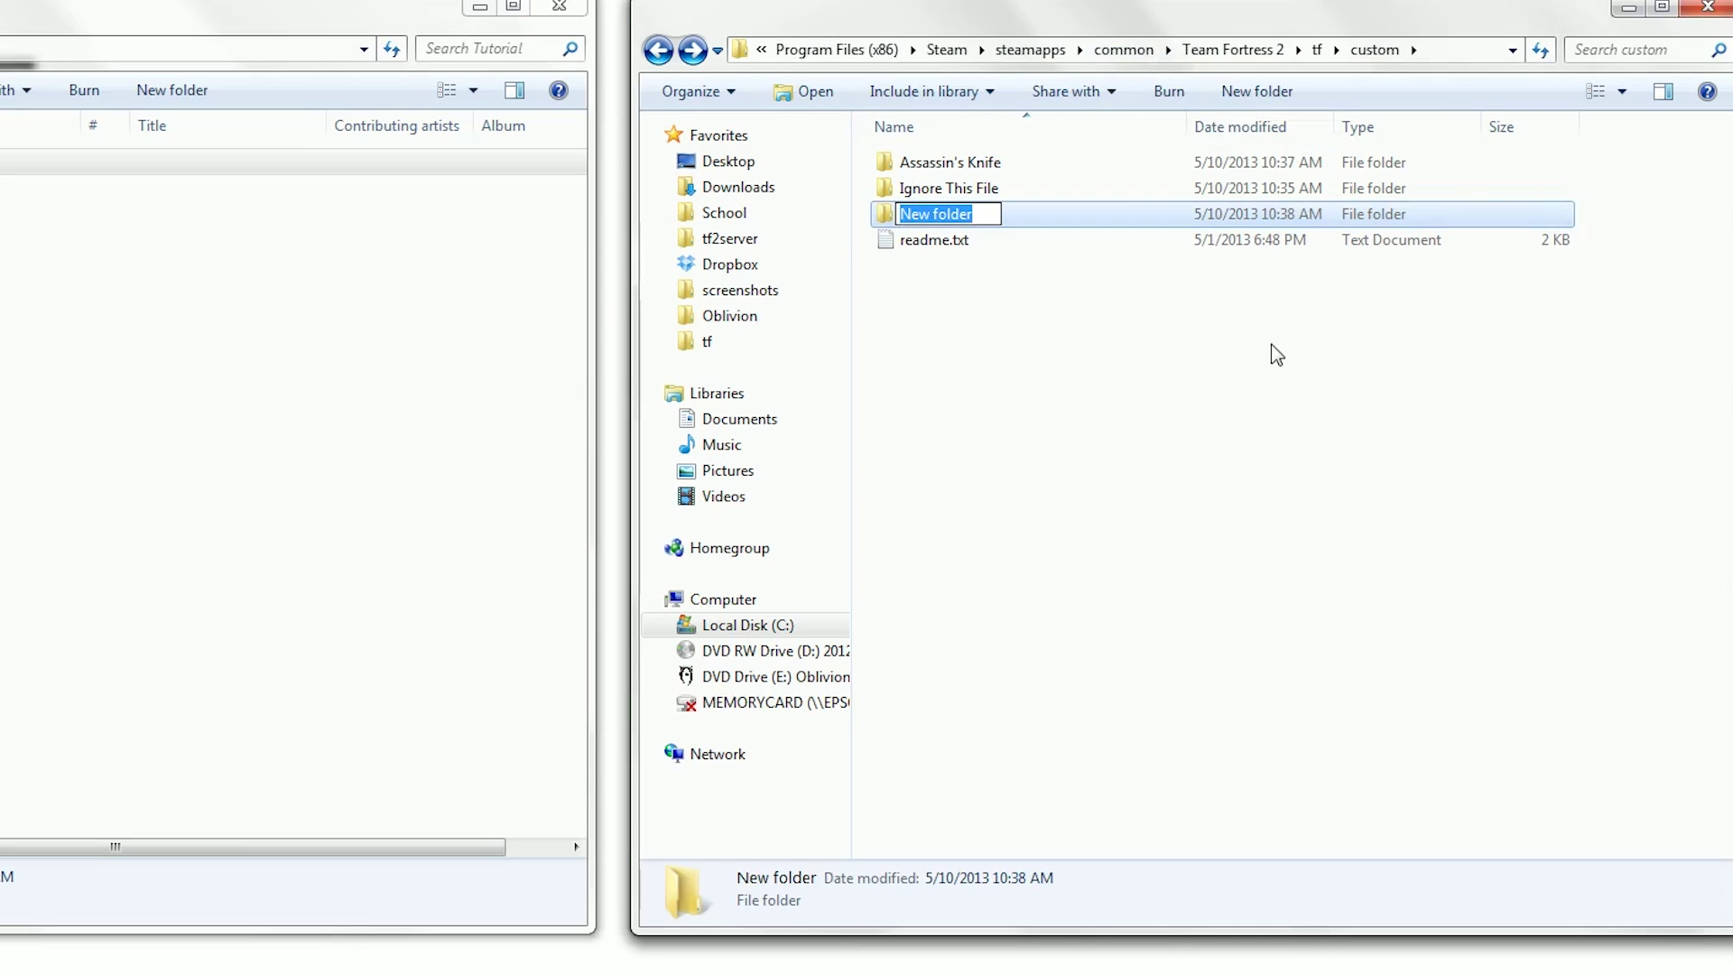
text(Hit)
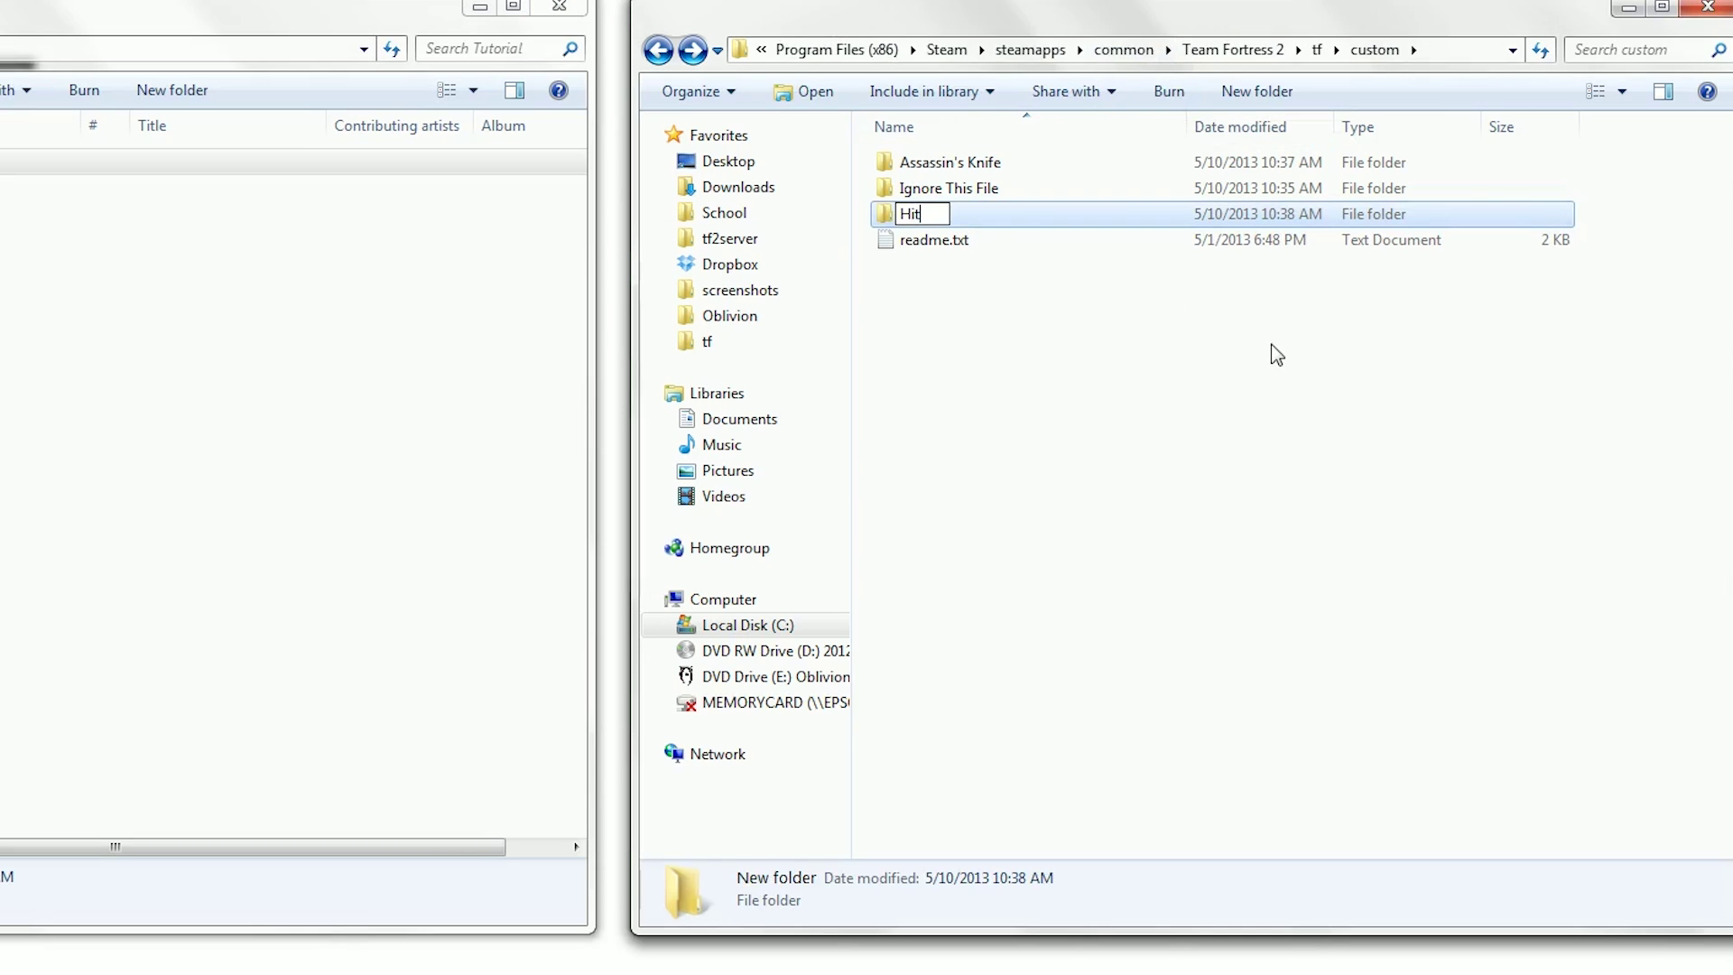
text(sound)
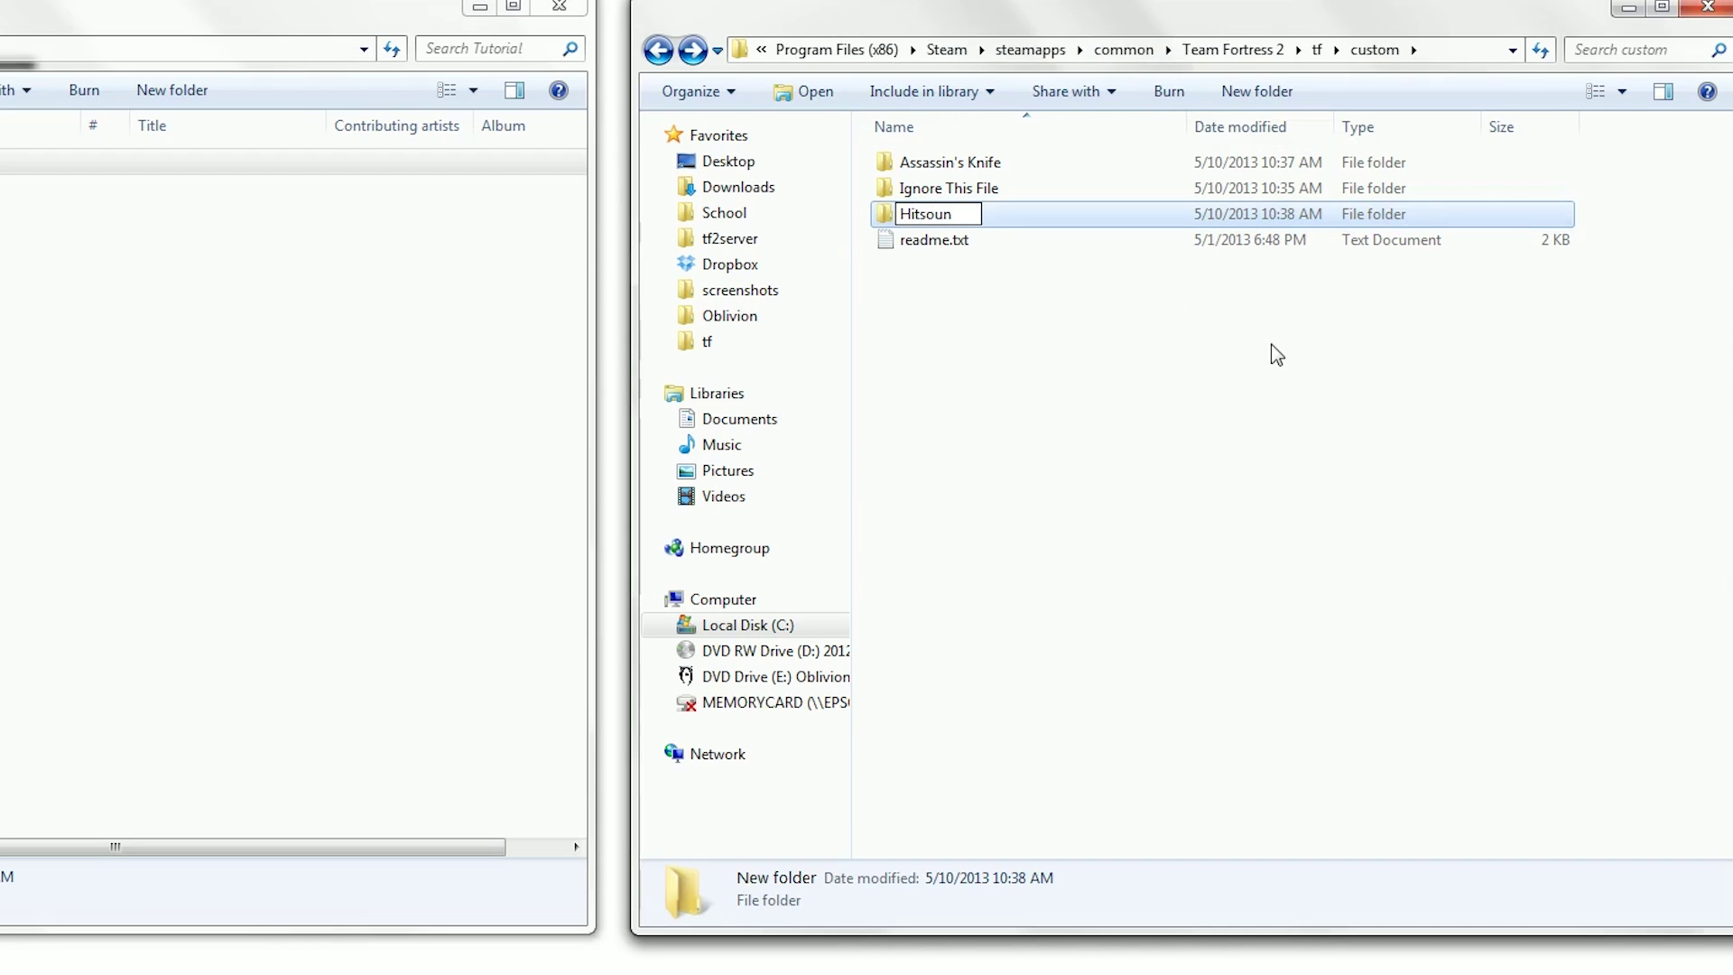
key(Return)
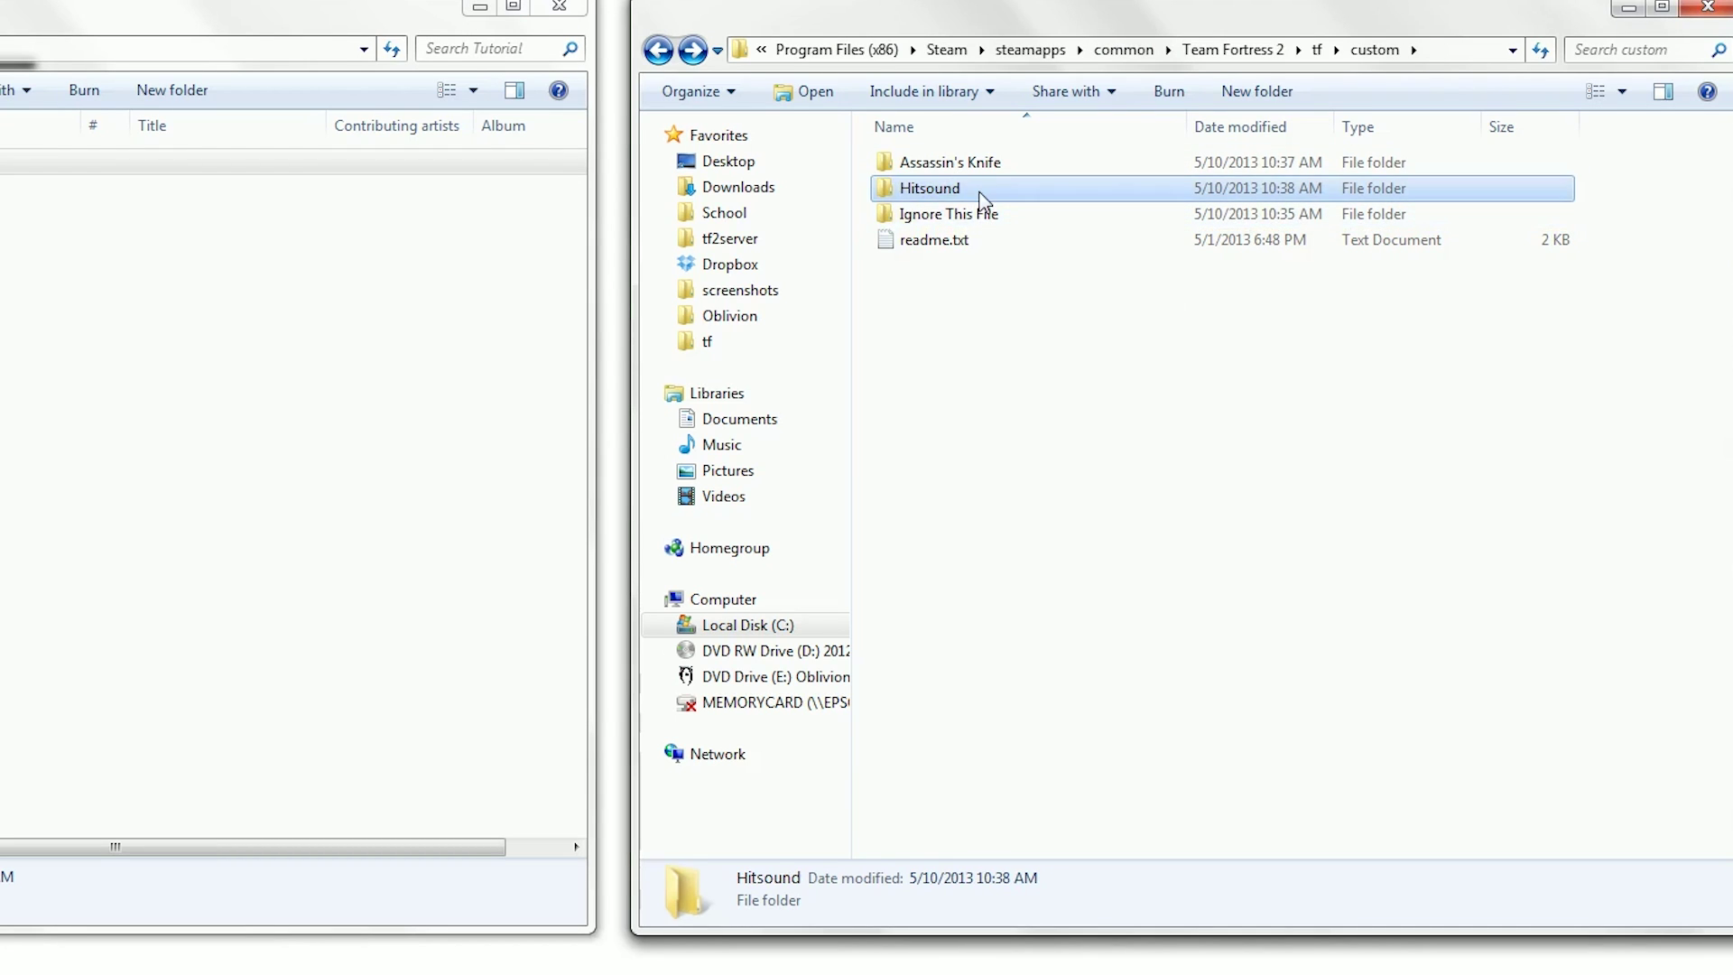
double_click(1020, 189)
Inside Hitsound, create a sound folder containing a ui folder
click(1092, 94)
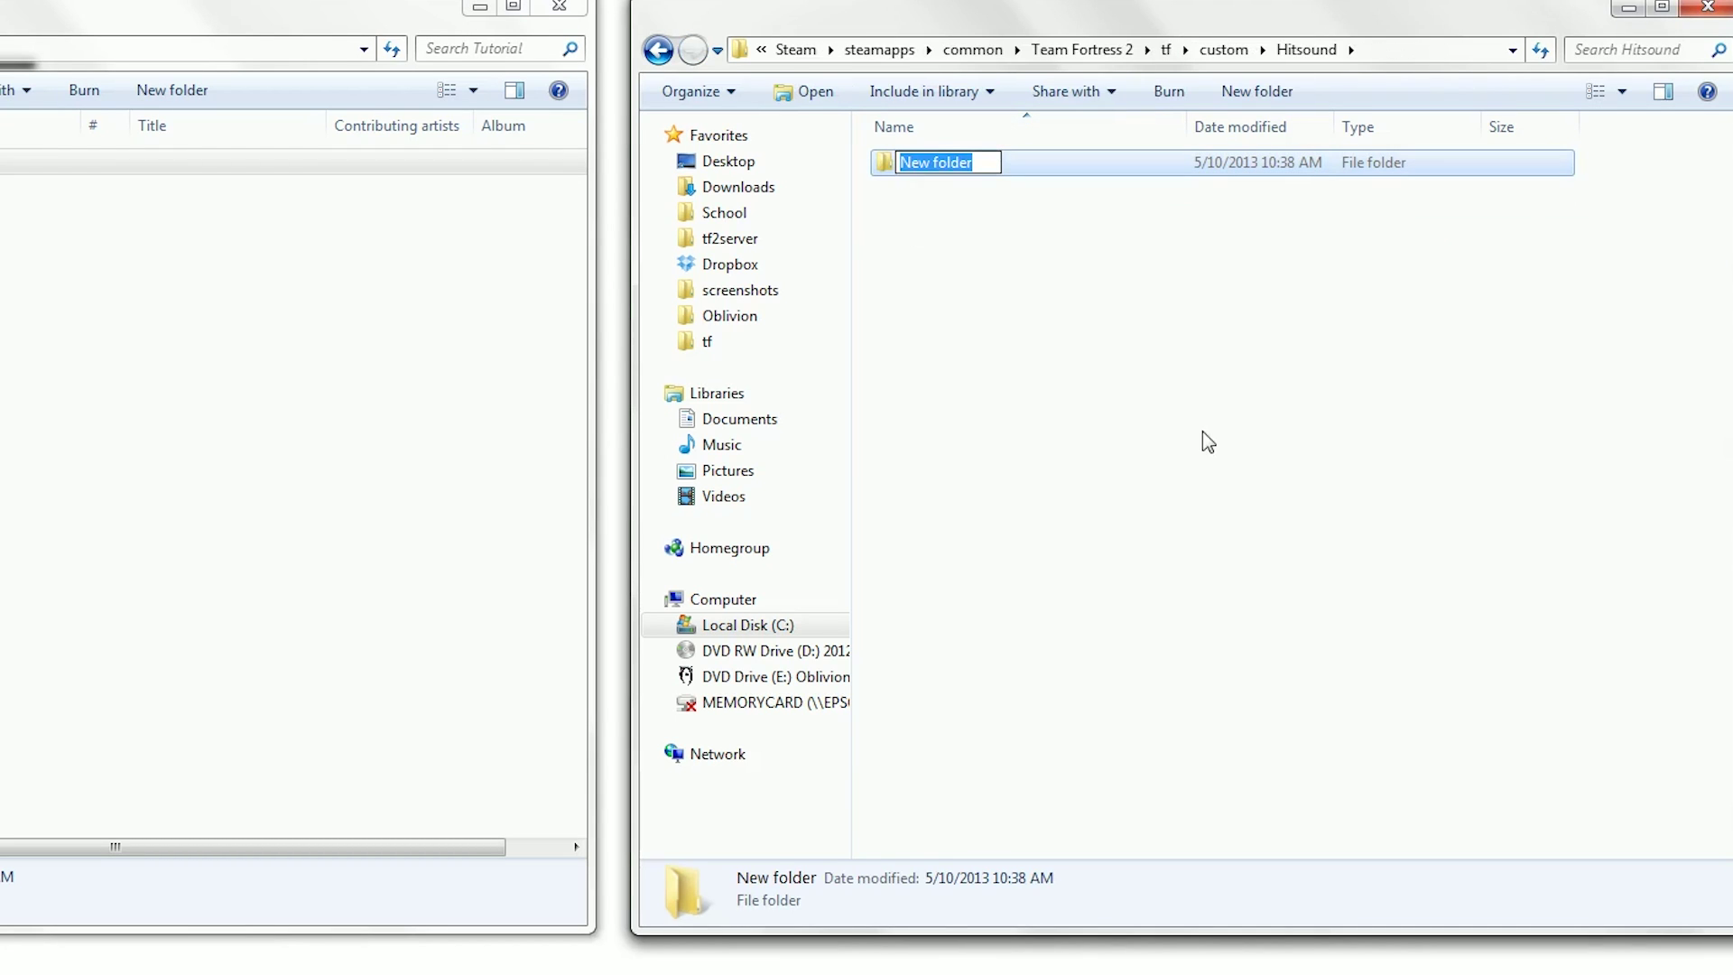
text(sound)
key(Return)
key(Return)
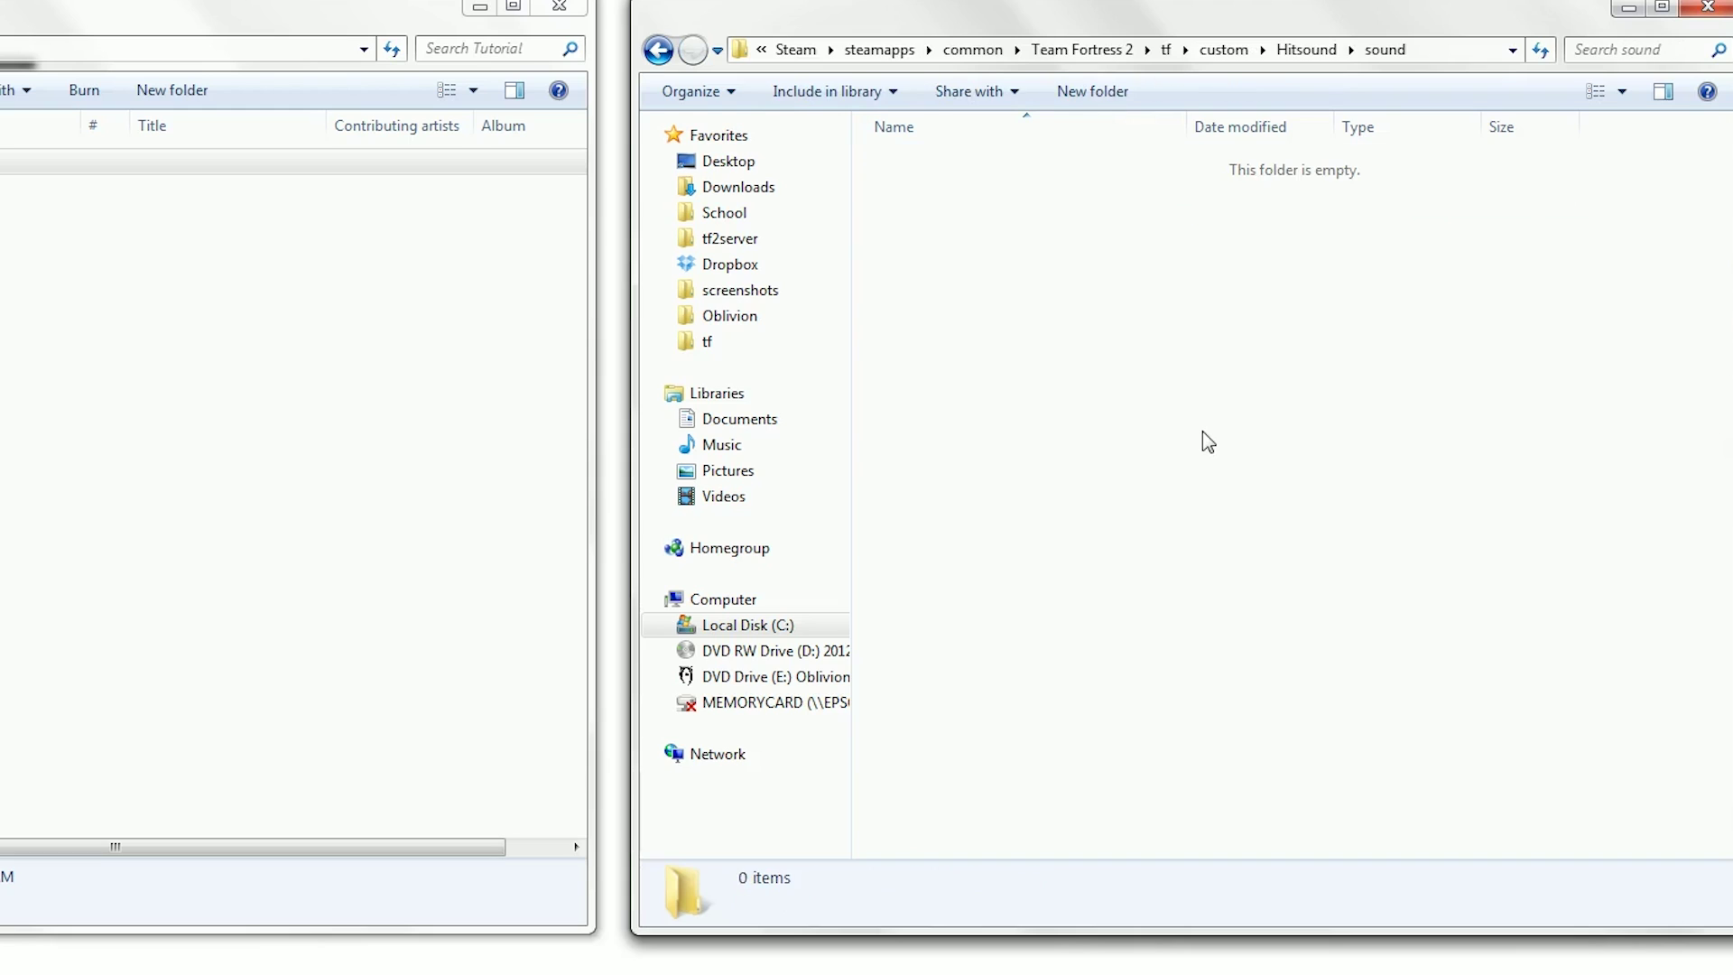
click(1092, 94)
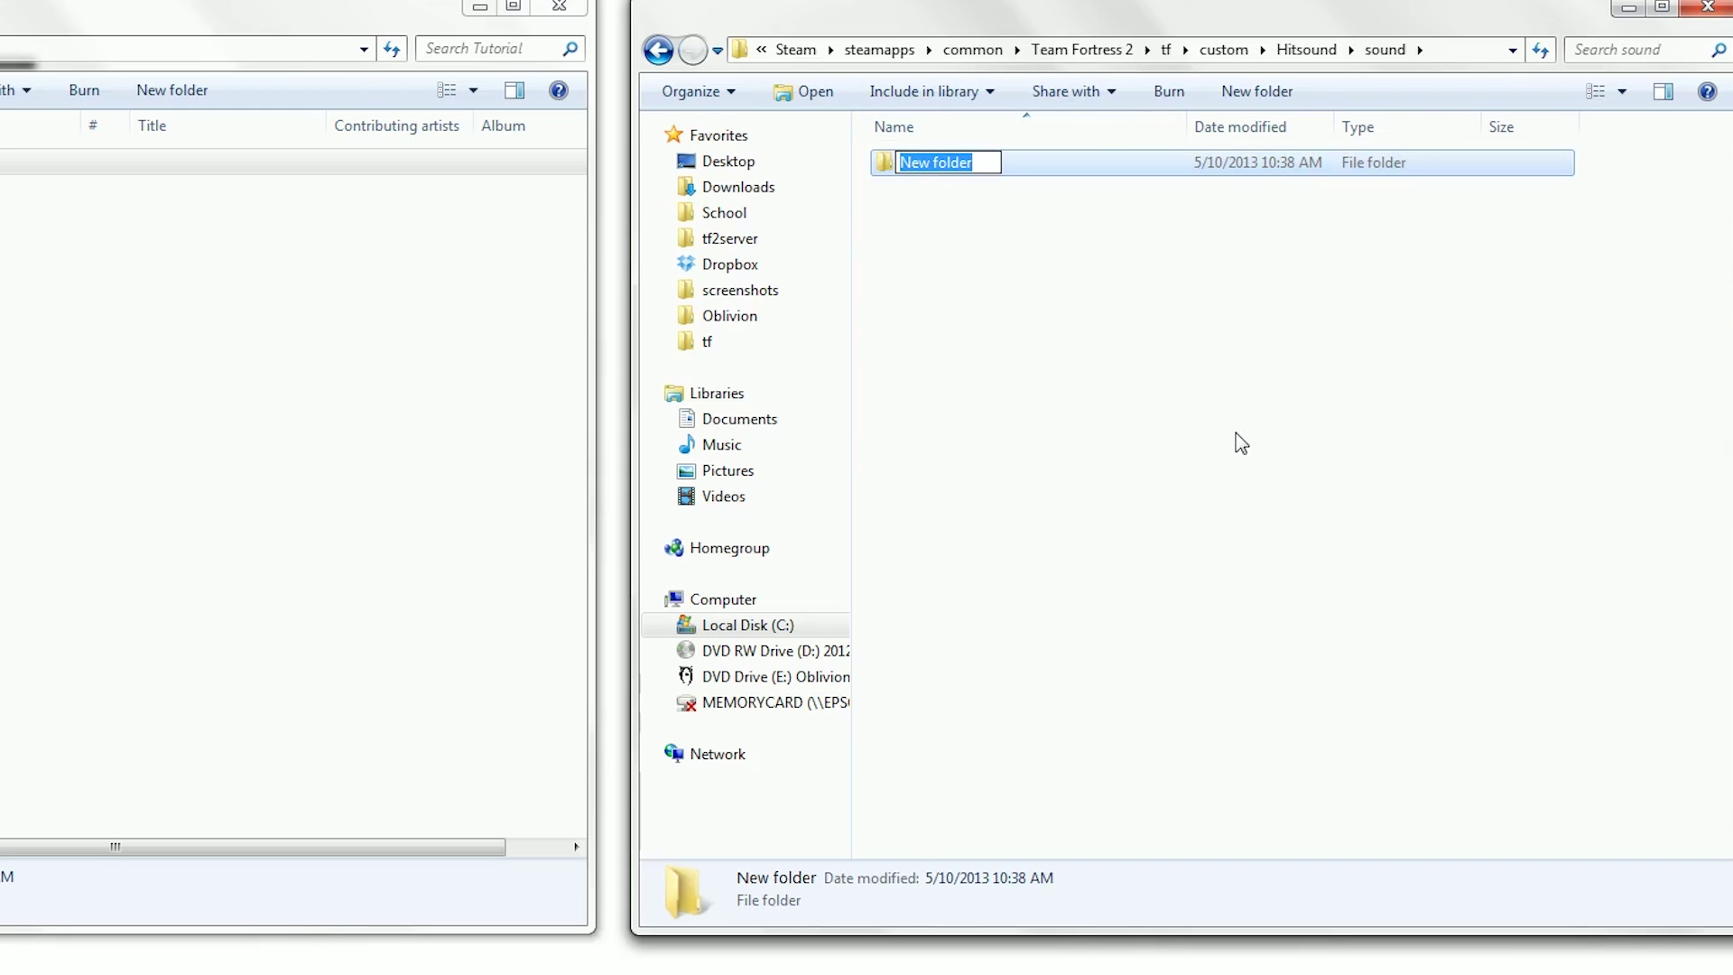
text(ui)
key(Return)
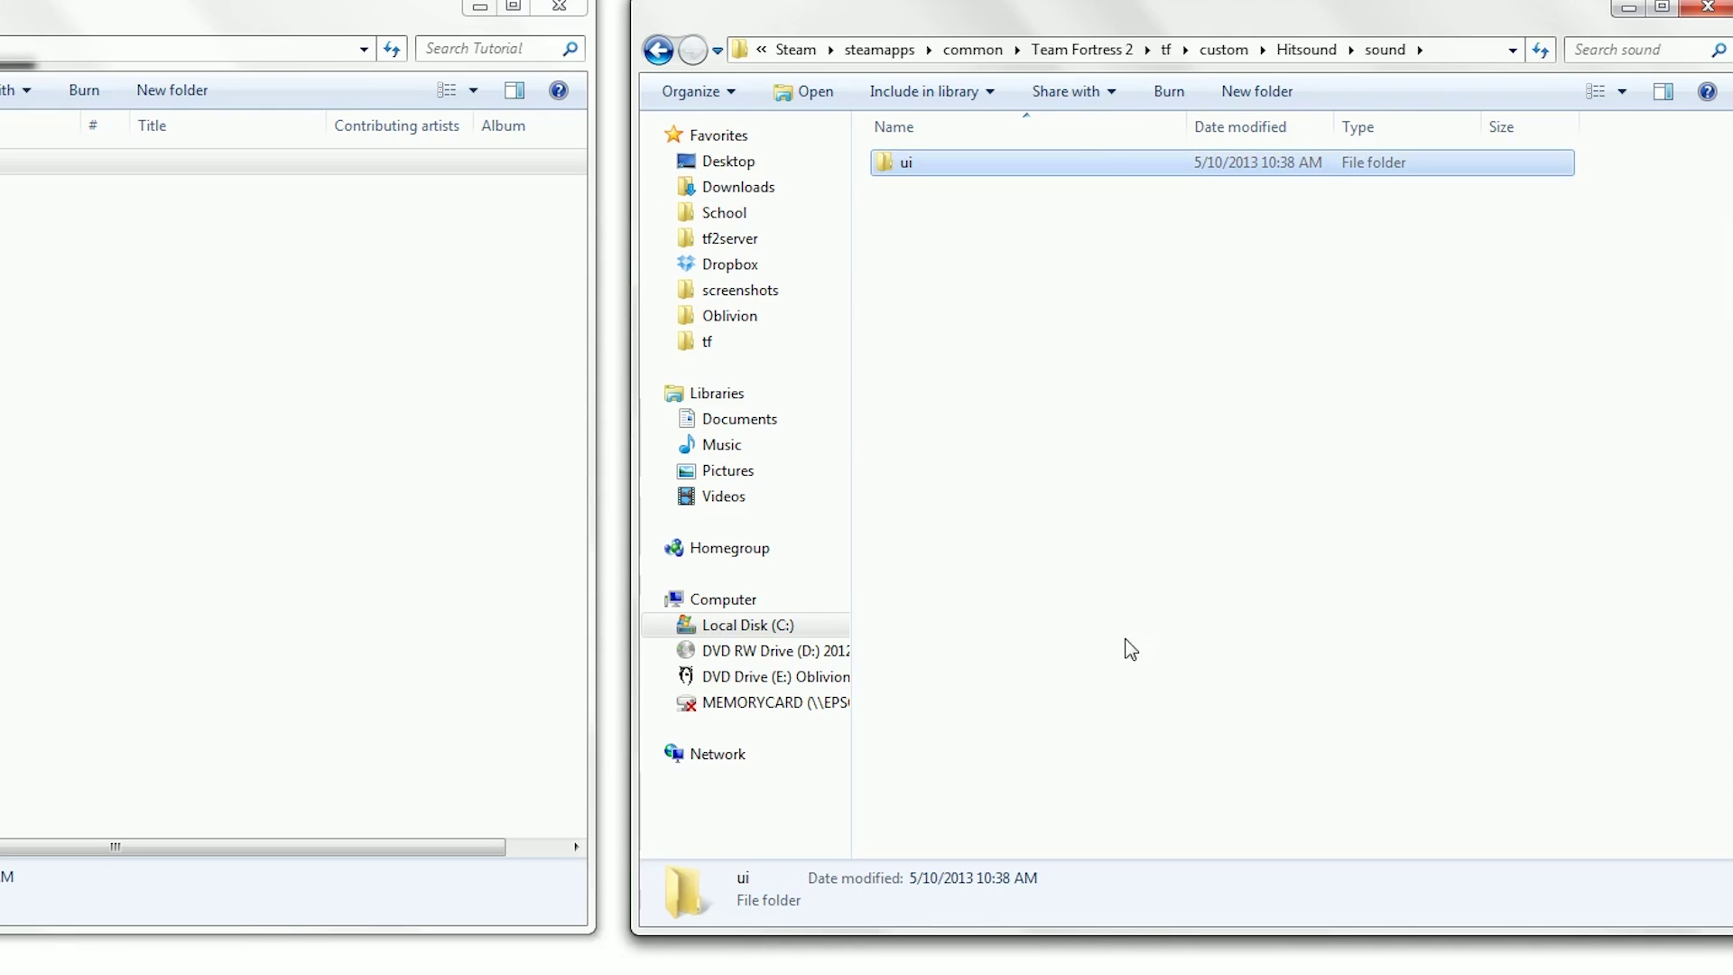
Move hitsound.wav from the left window into Hitsound\sound\ui, then return to custom
double_click(1083, 171)
right_click(54, 213)
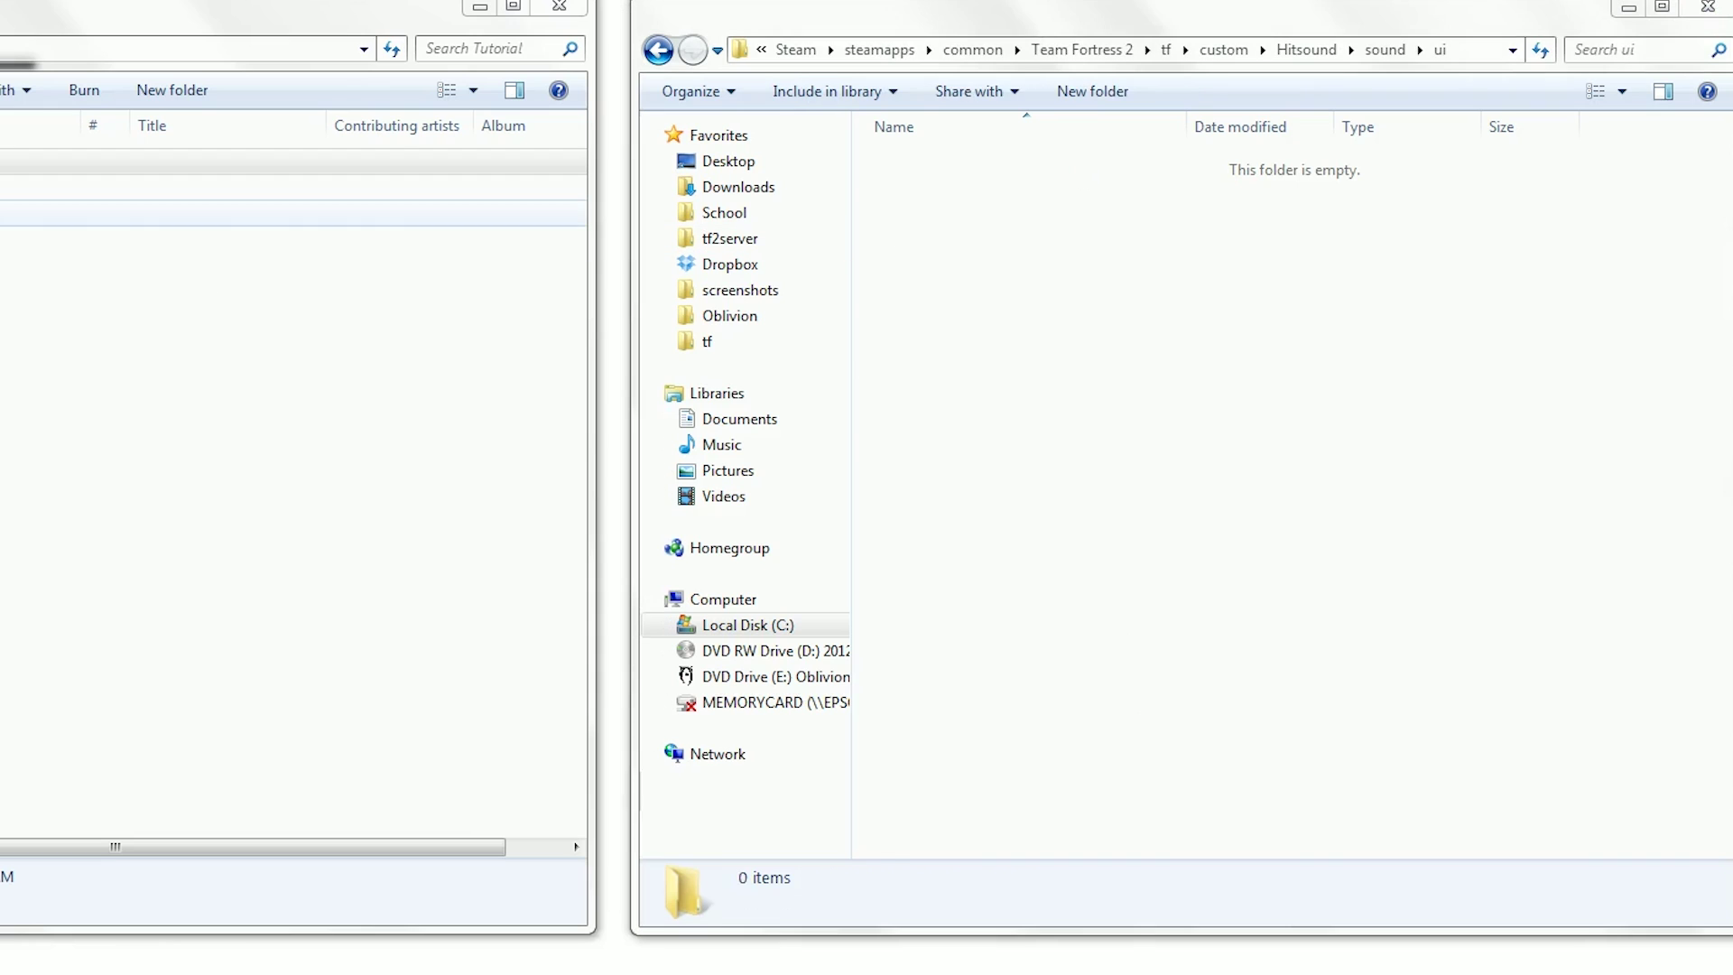
drag(54, 213, 1147, 564)
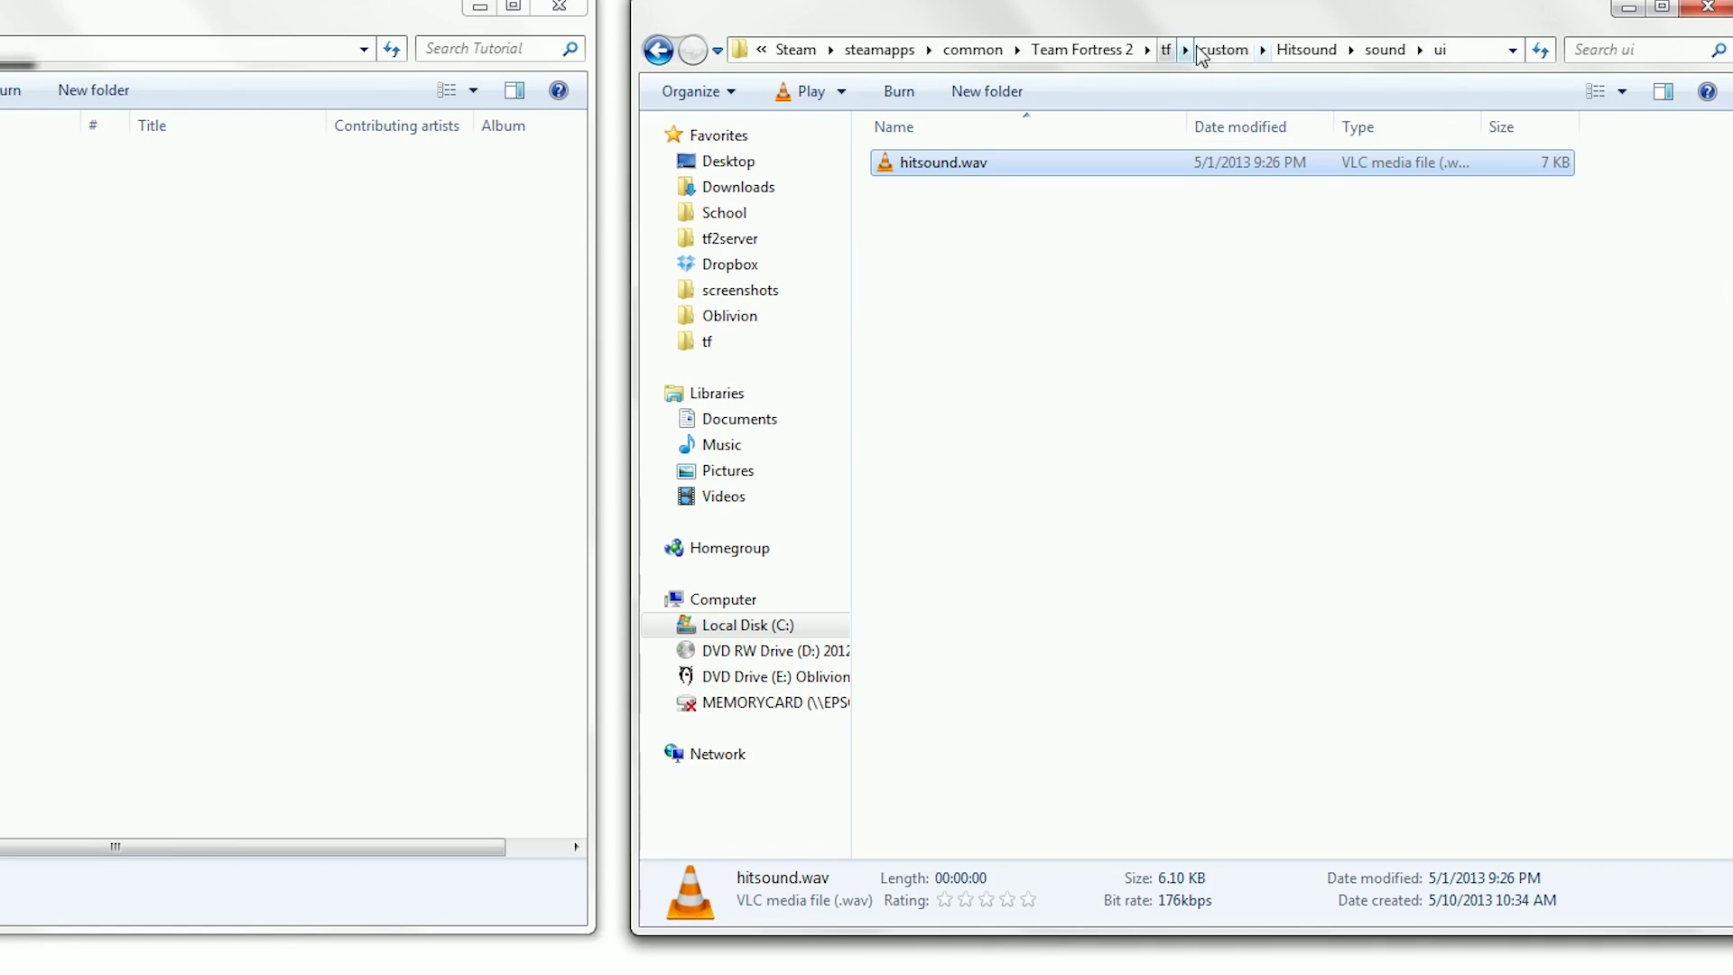
click(1224, 50)
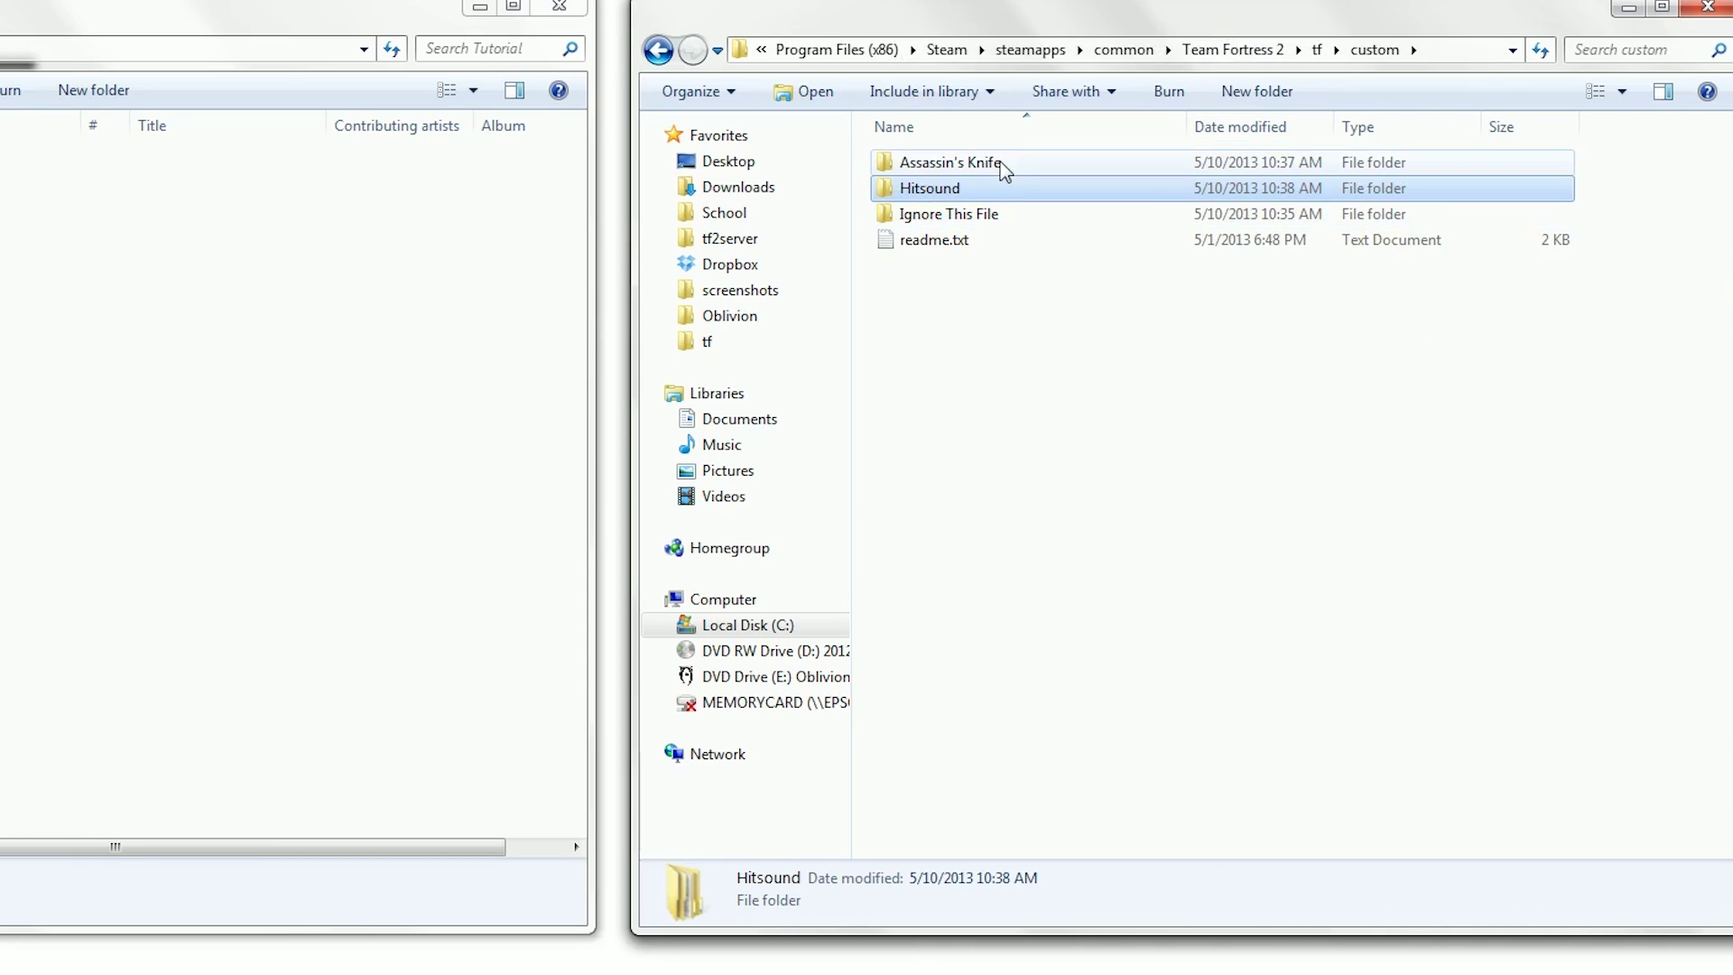
Extract PVHUD.zip in the tf folder and open the extracted PVHUD folder
click(1315, 51)
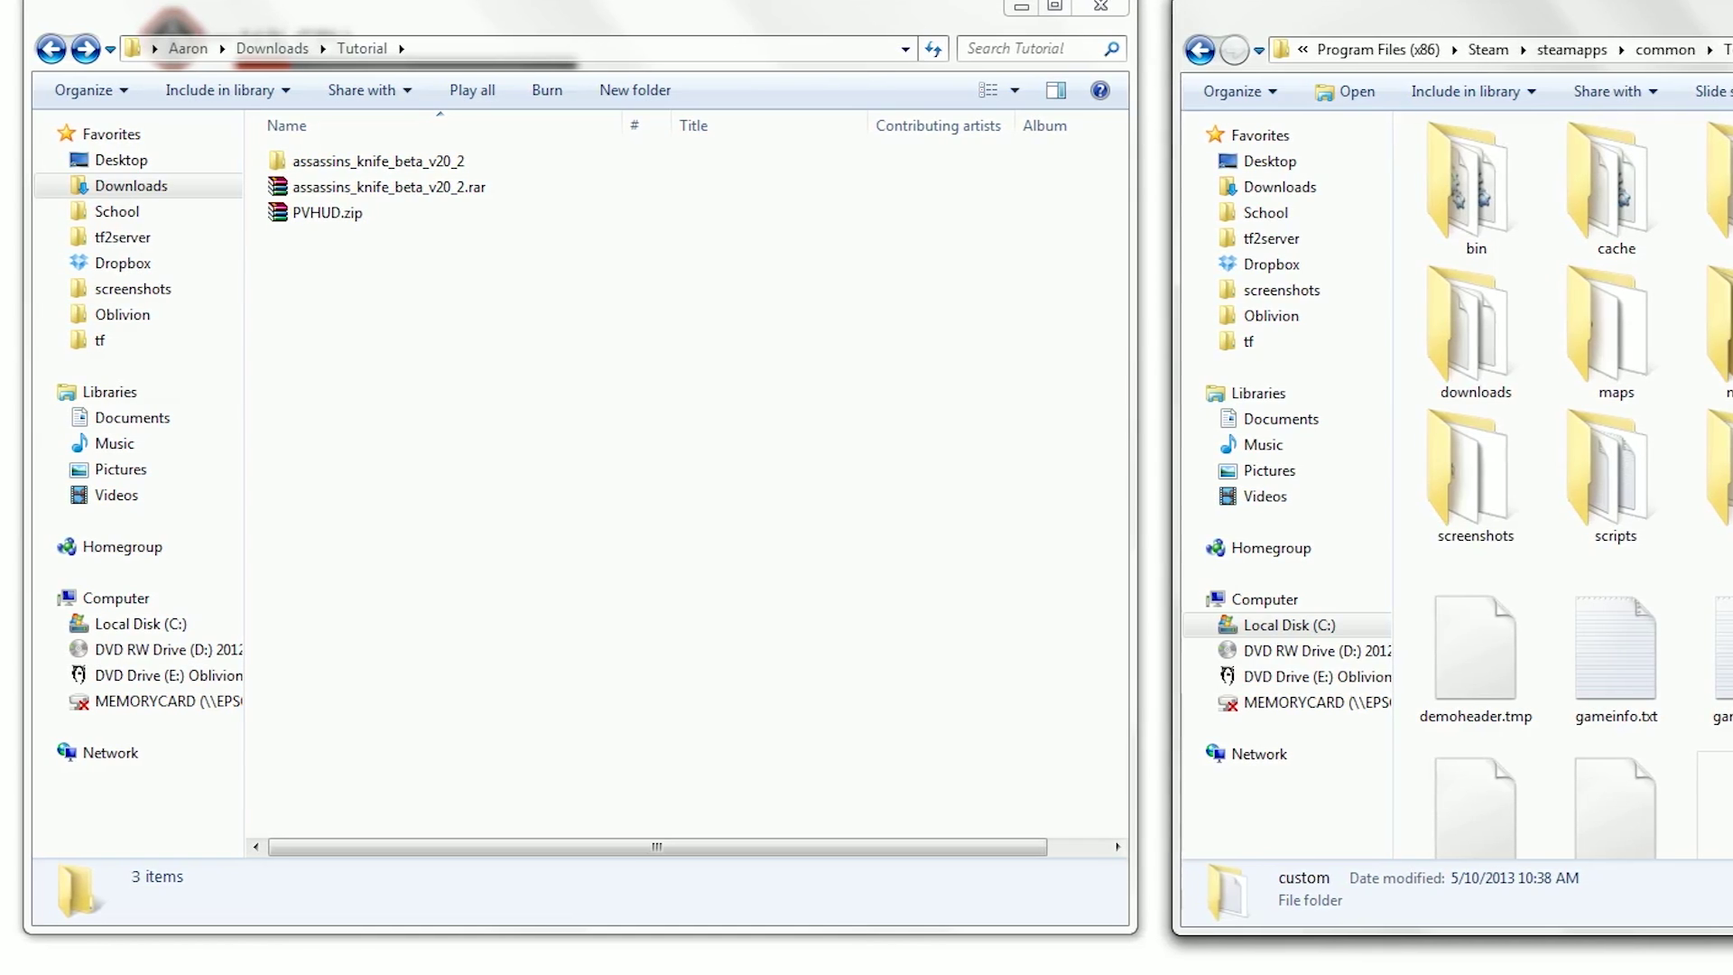
scroll(1571, 487, down, 3)
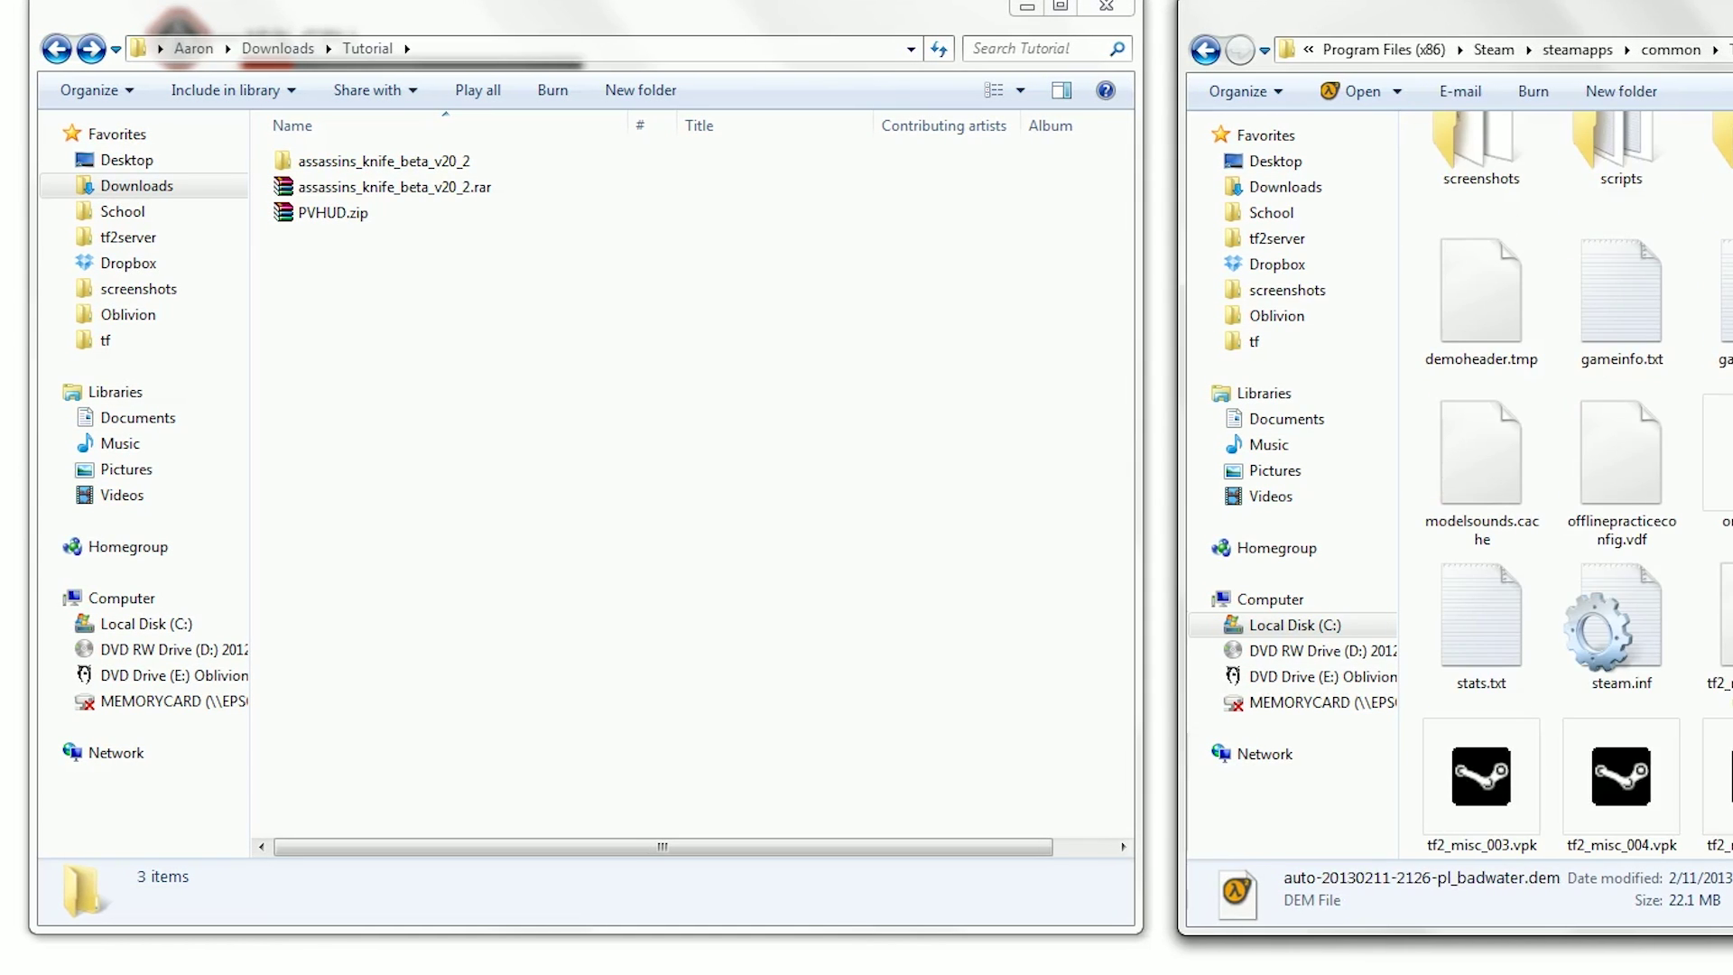
click(360, 214)
right_click(360, 214)
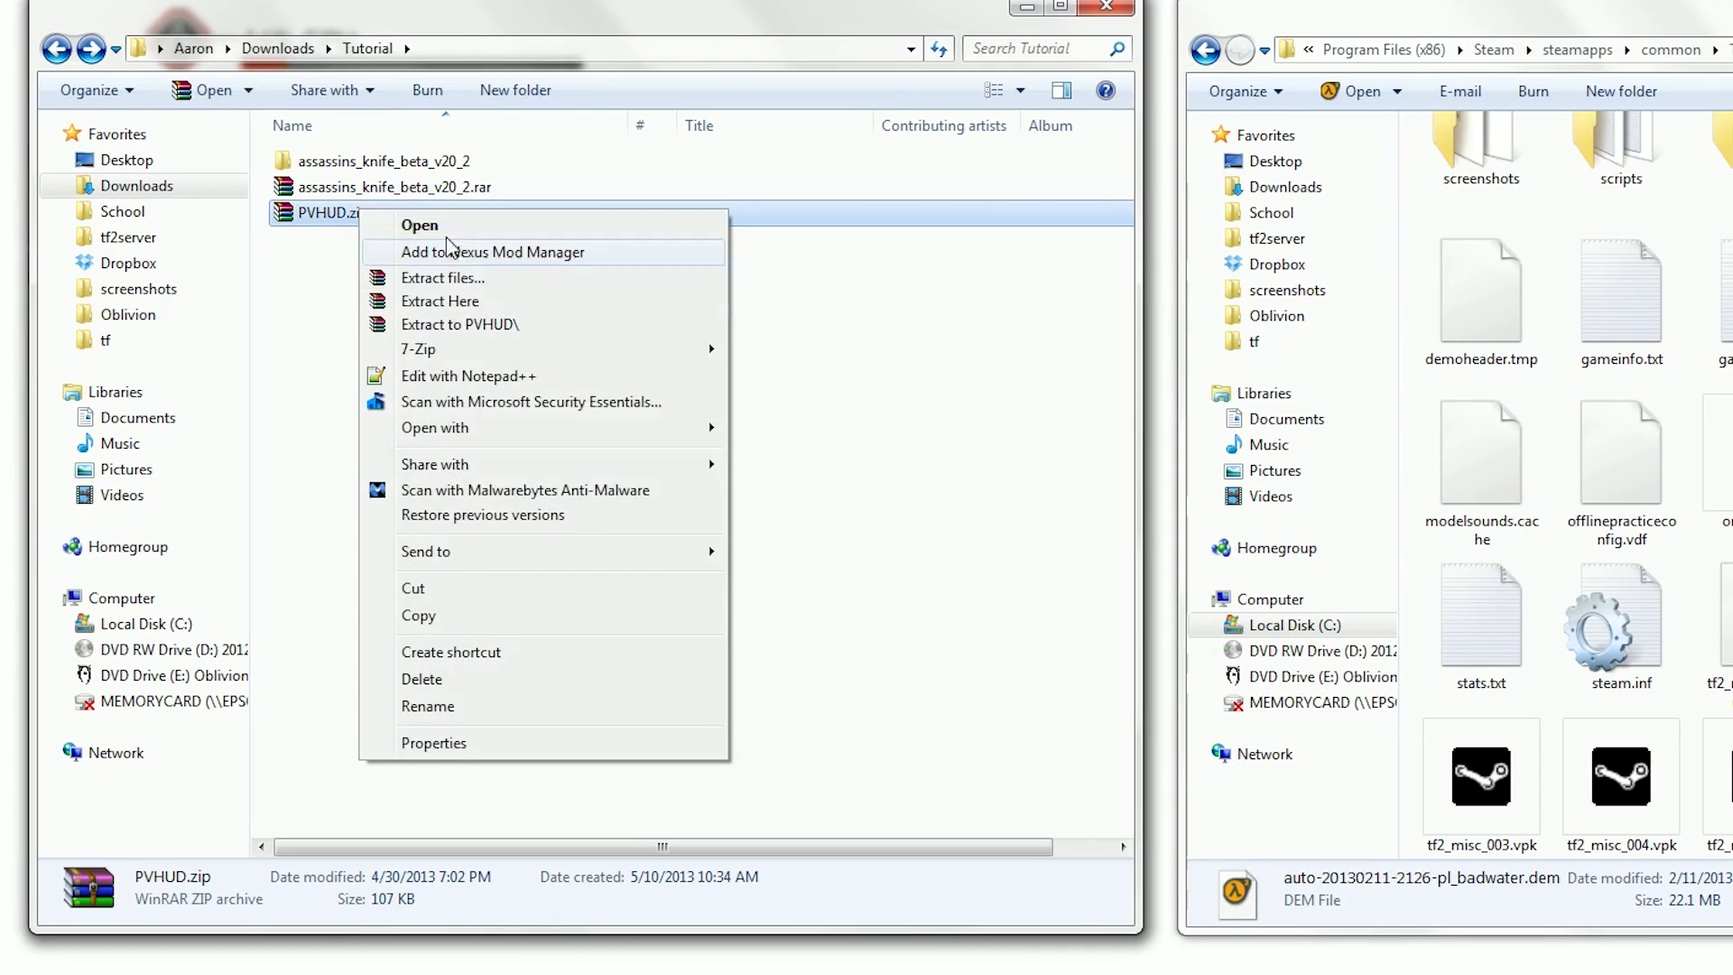
click(478, 279)
click(1239, 730)
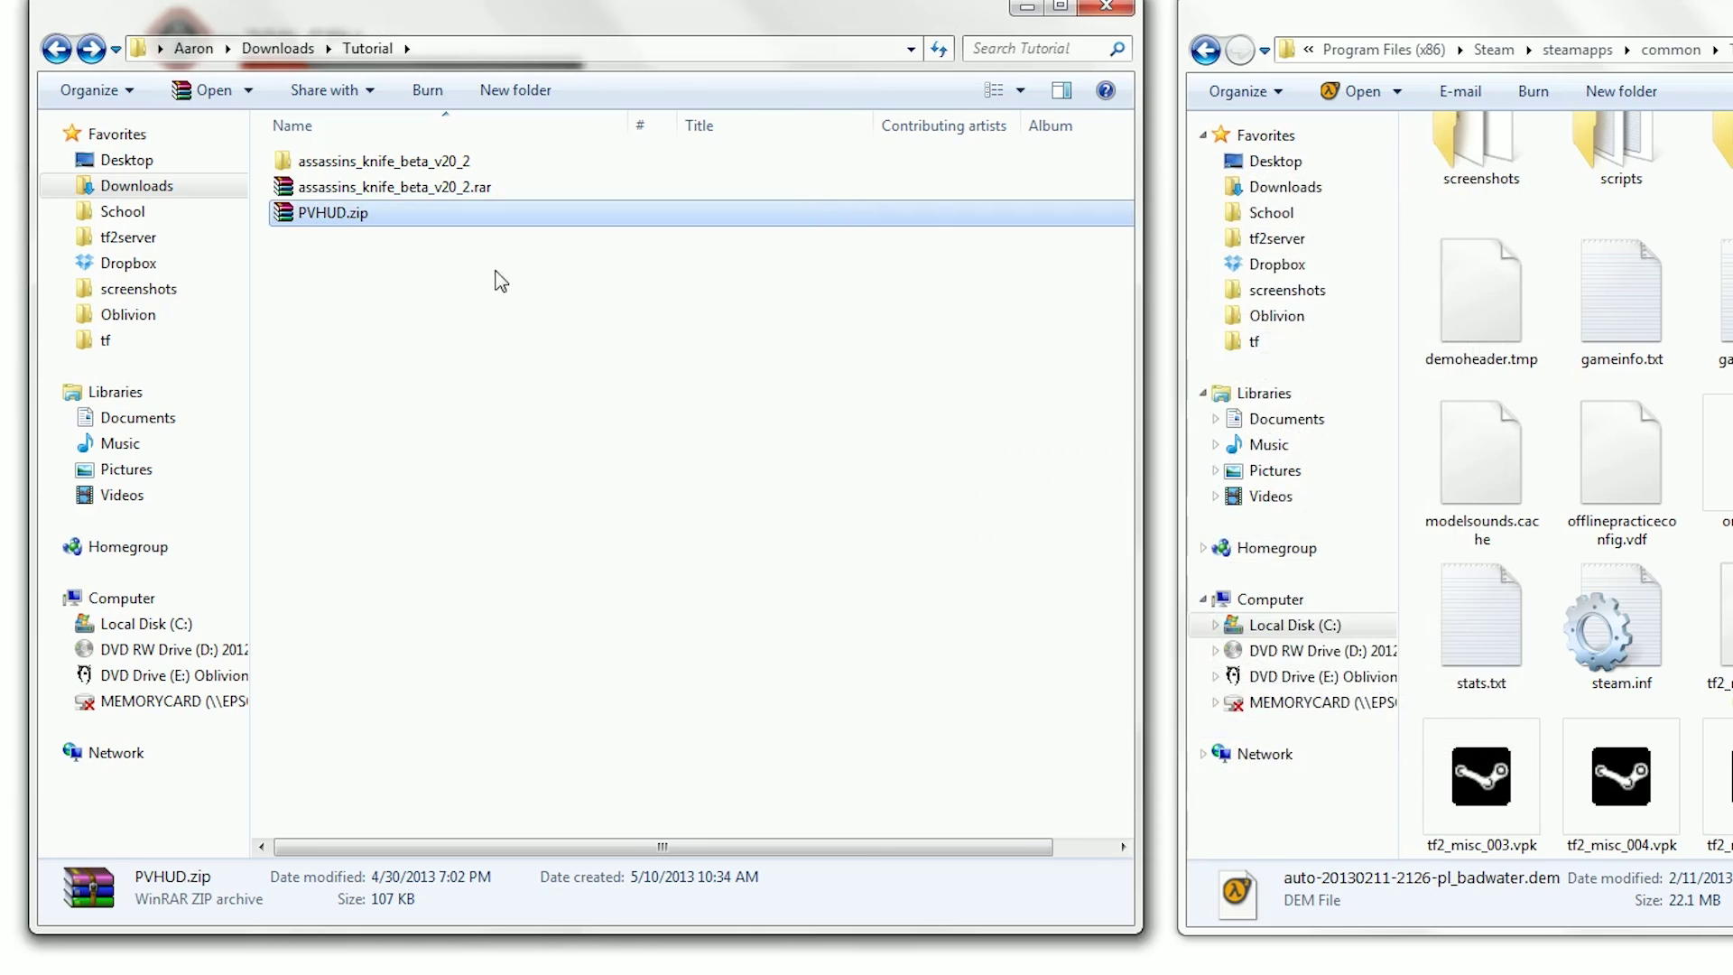
double_click(403, 185)
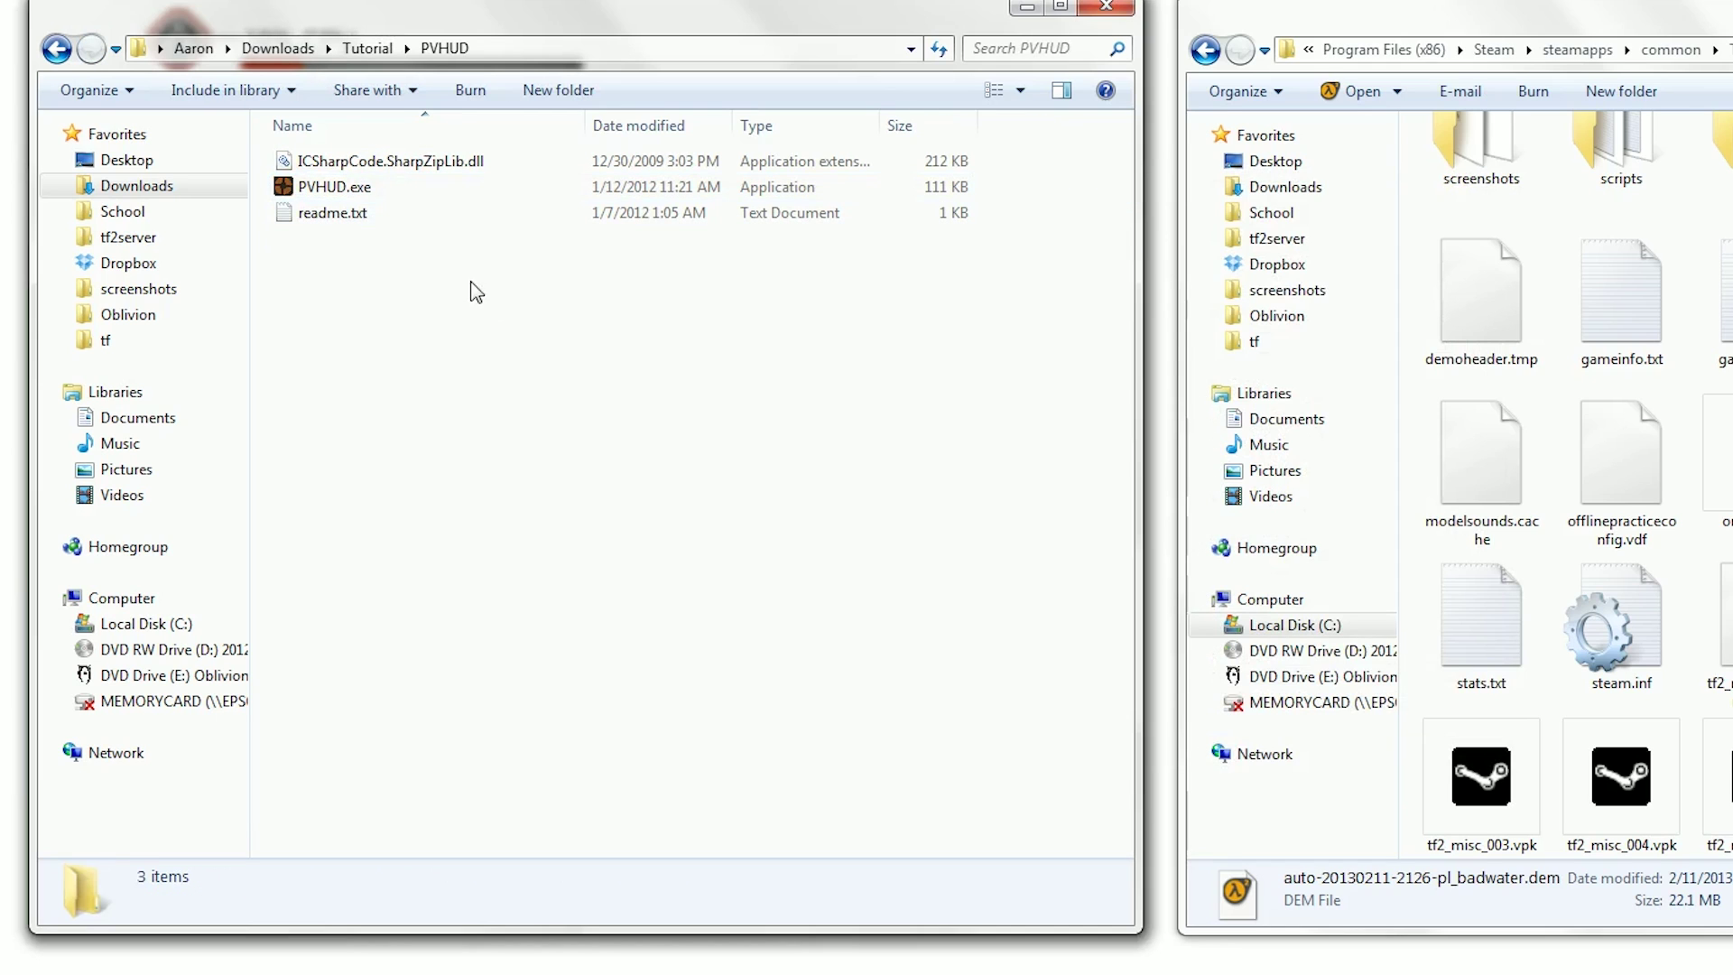
Move PVHUD.exe and ICSharpCode.SharpZipLib.dll into tf, replacing the existing DLL
click(346, 187)
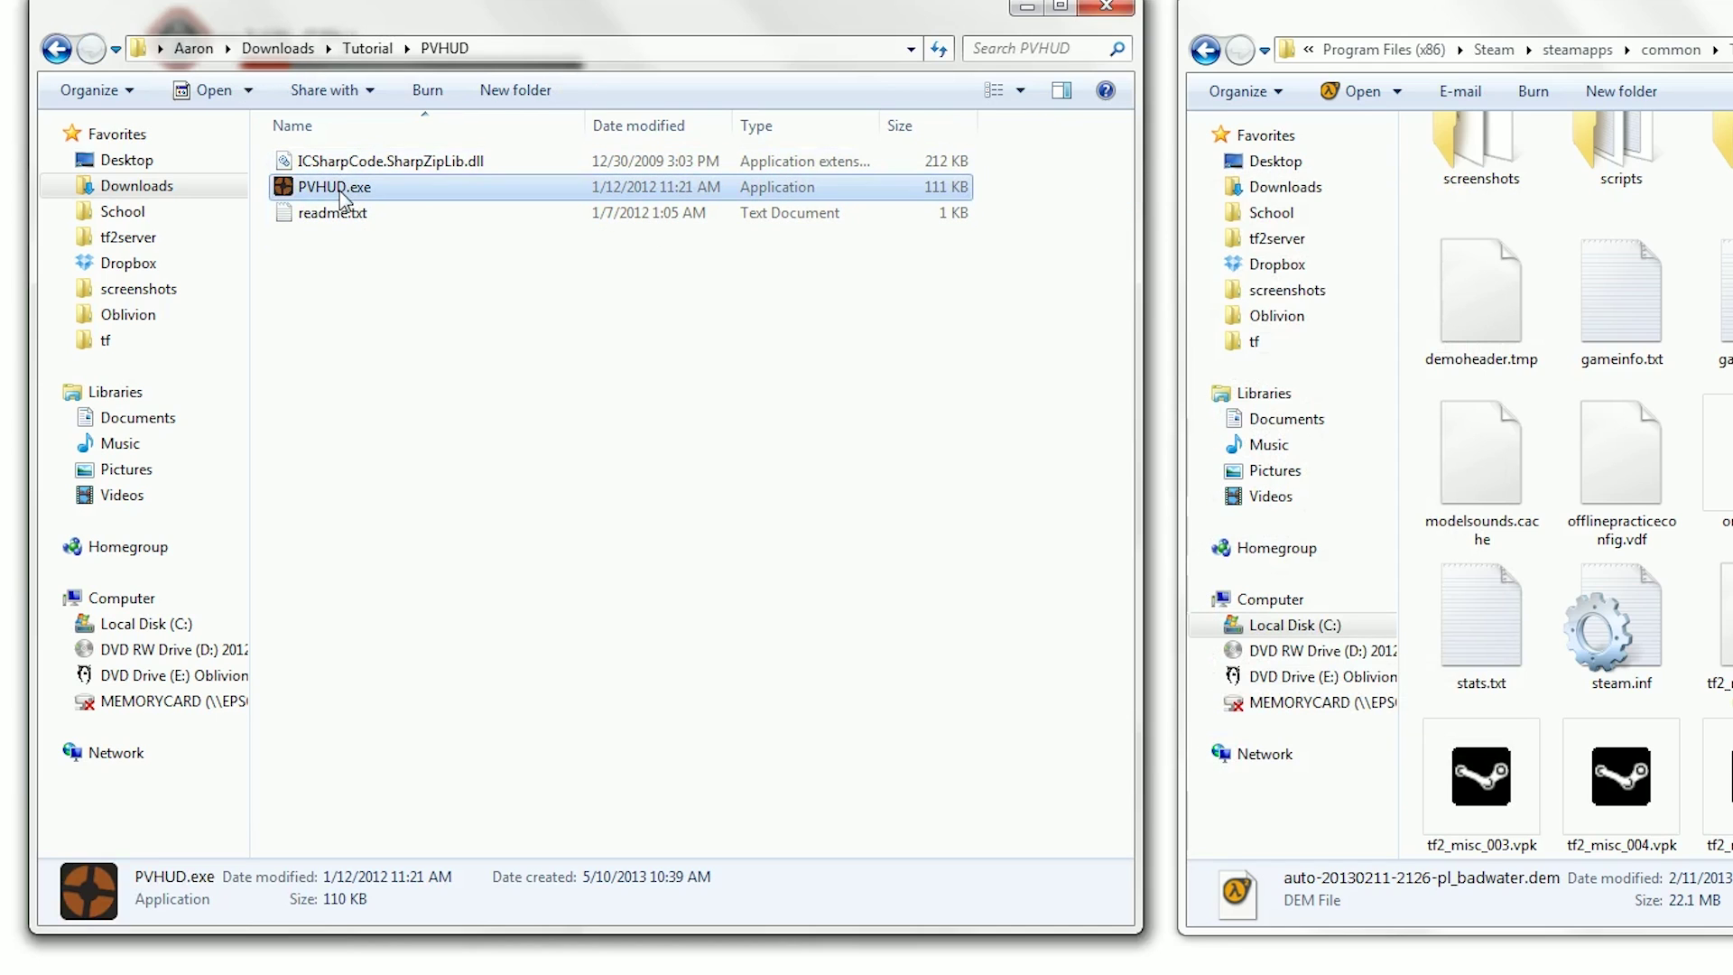
ctrl+click(355, 167)
drag(354, 167, 1535, 456)
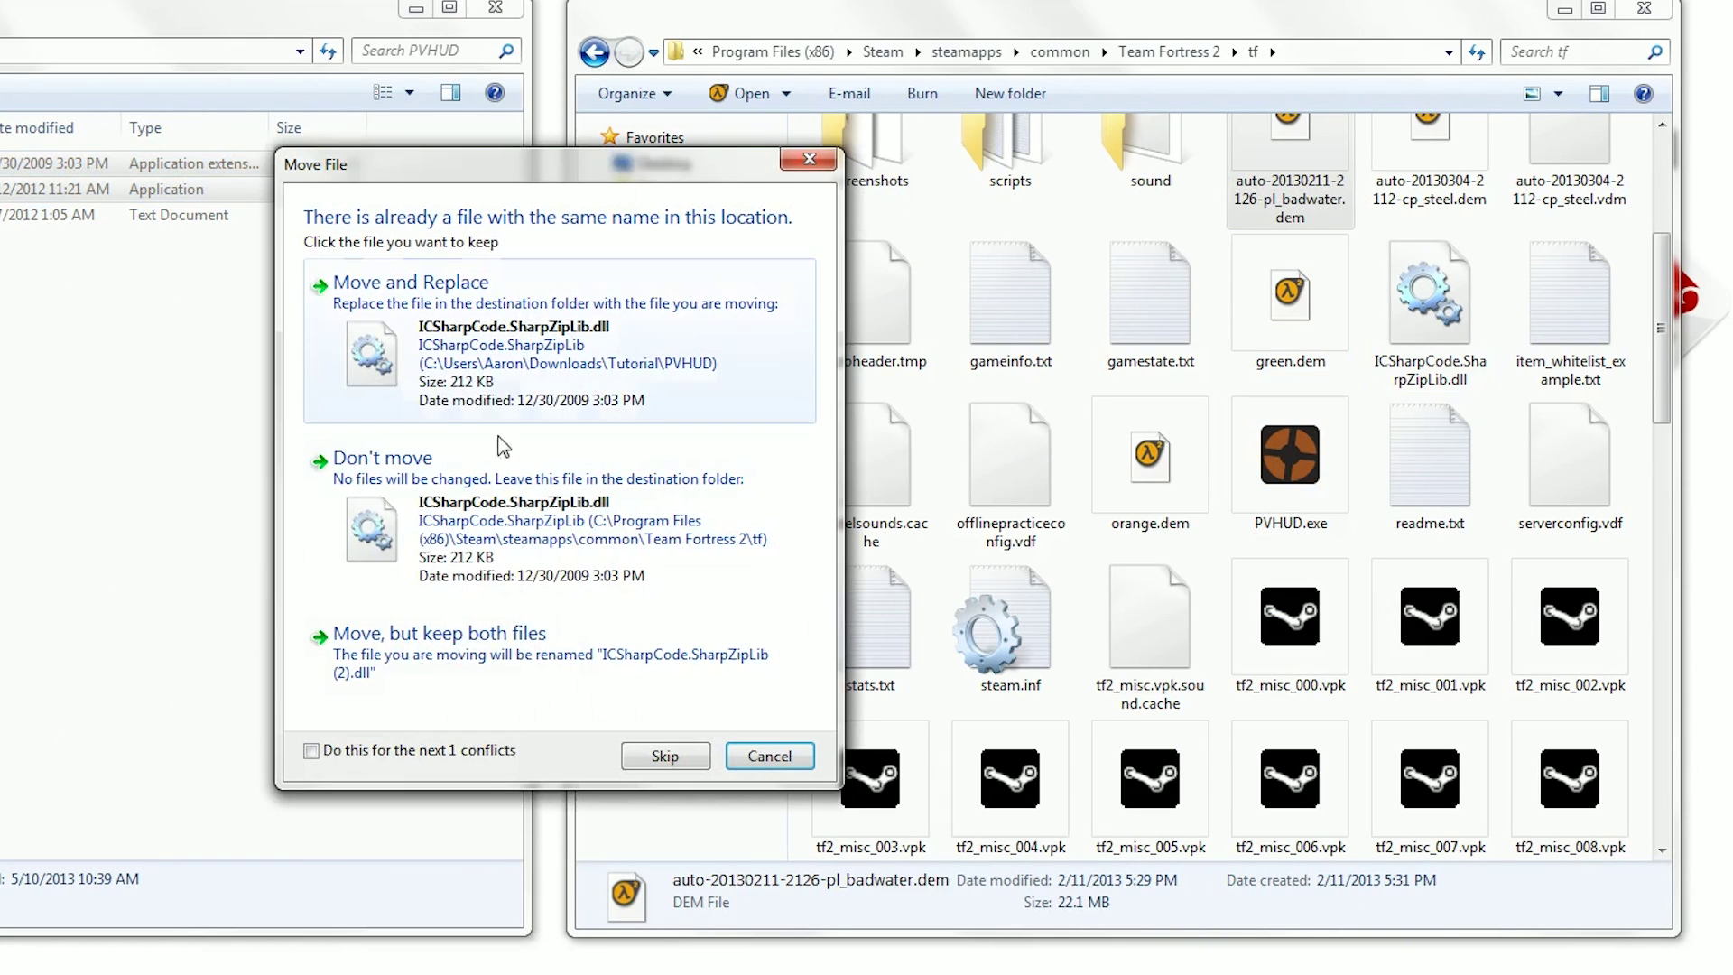
click(391, 758)
click(531, 366)
click(1340, 473)
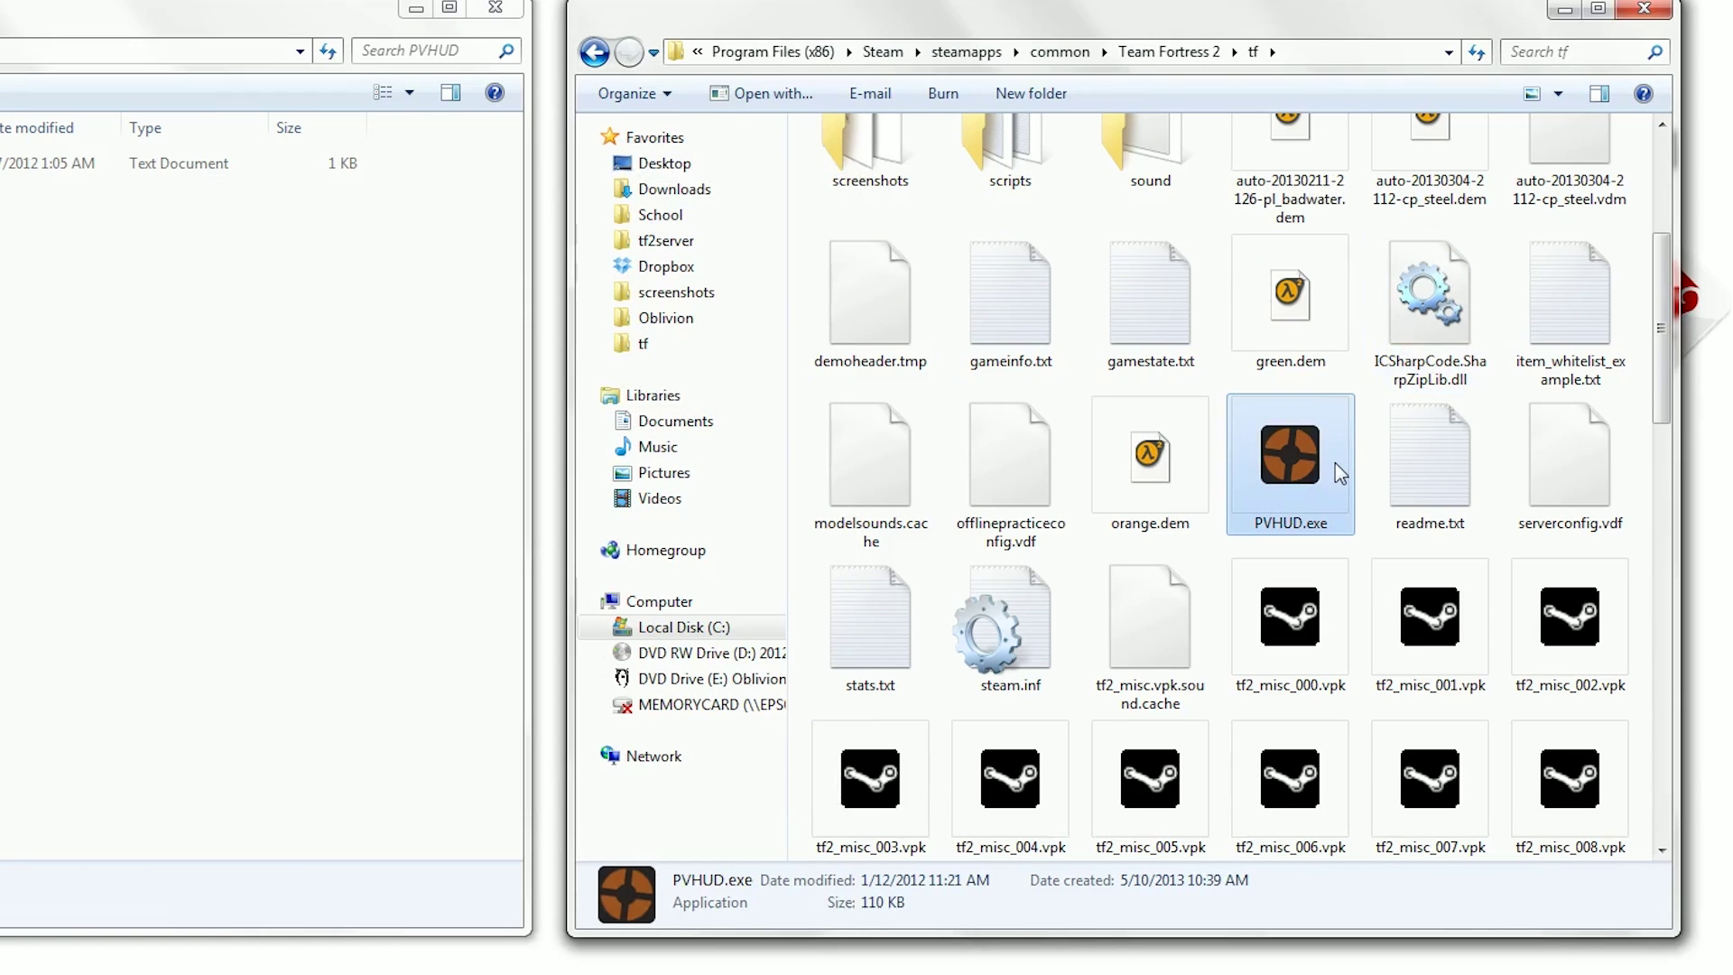
Run PVHUD.exe to install HUD version 276, then close the installer
double_click(1332, 462)
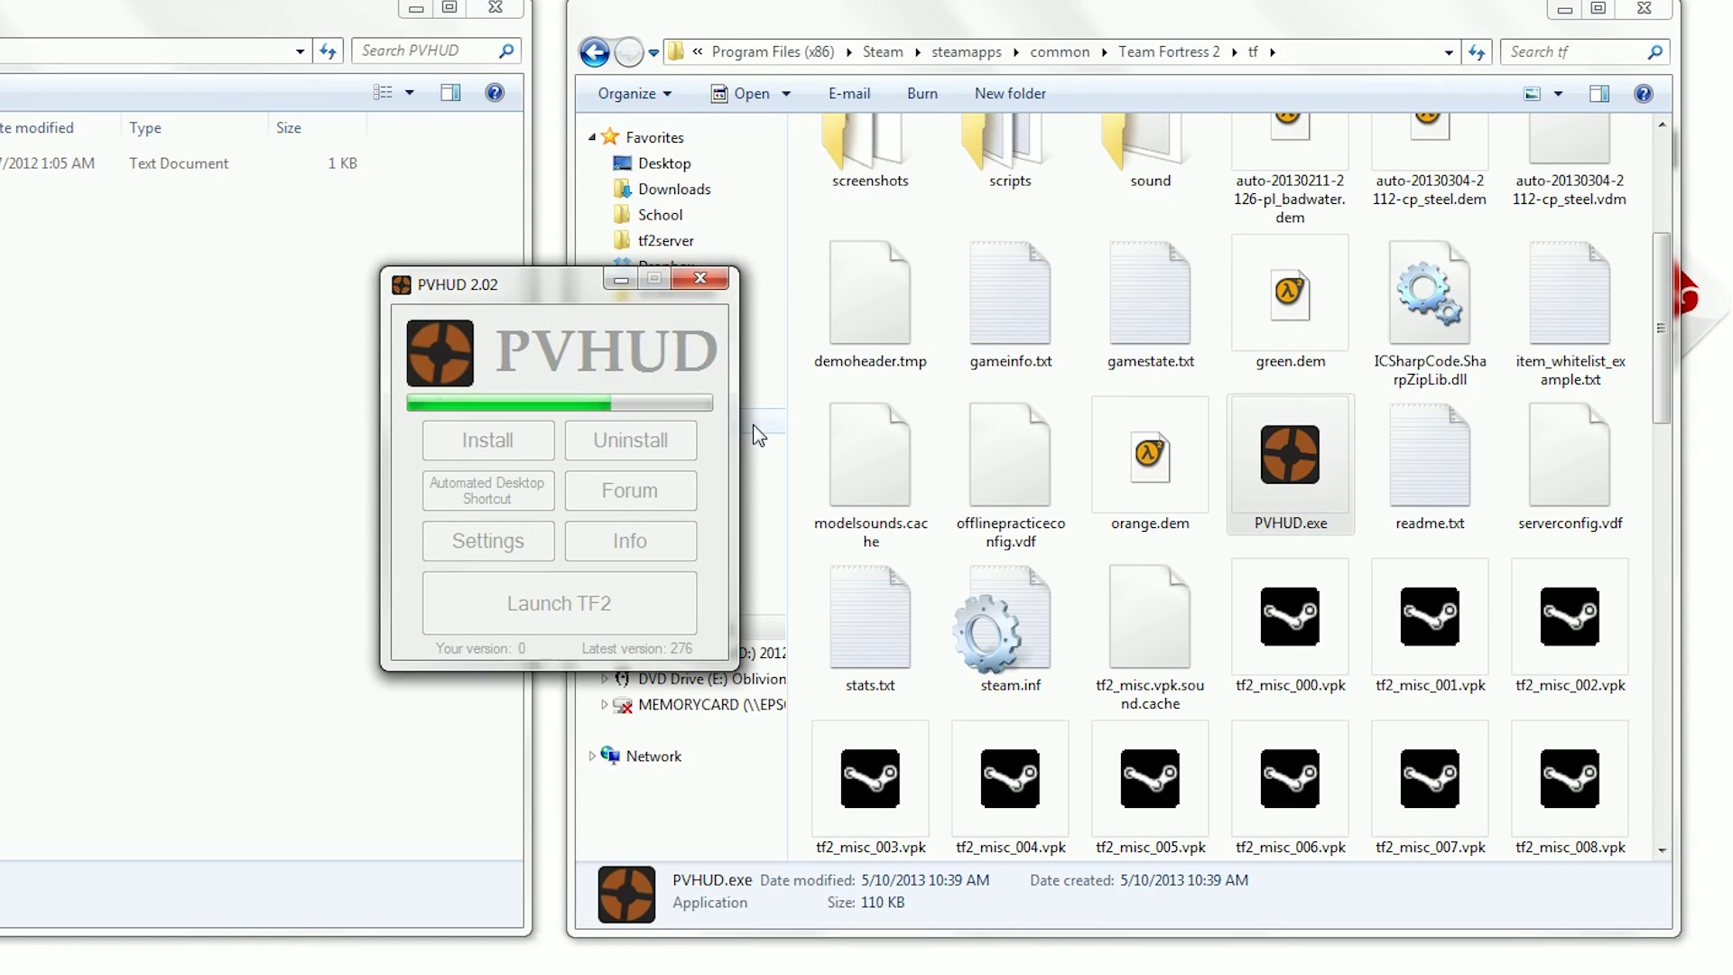
click(699, 278)
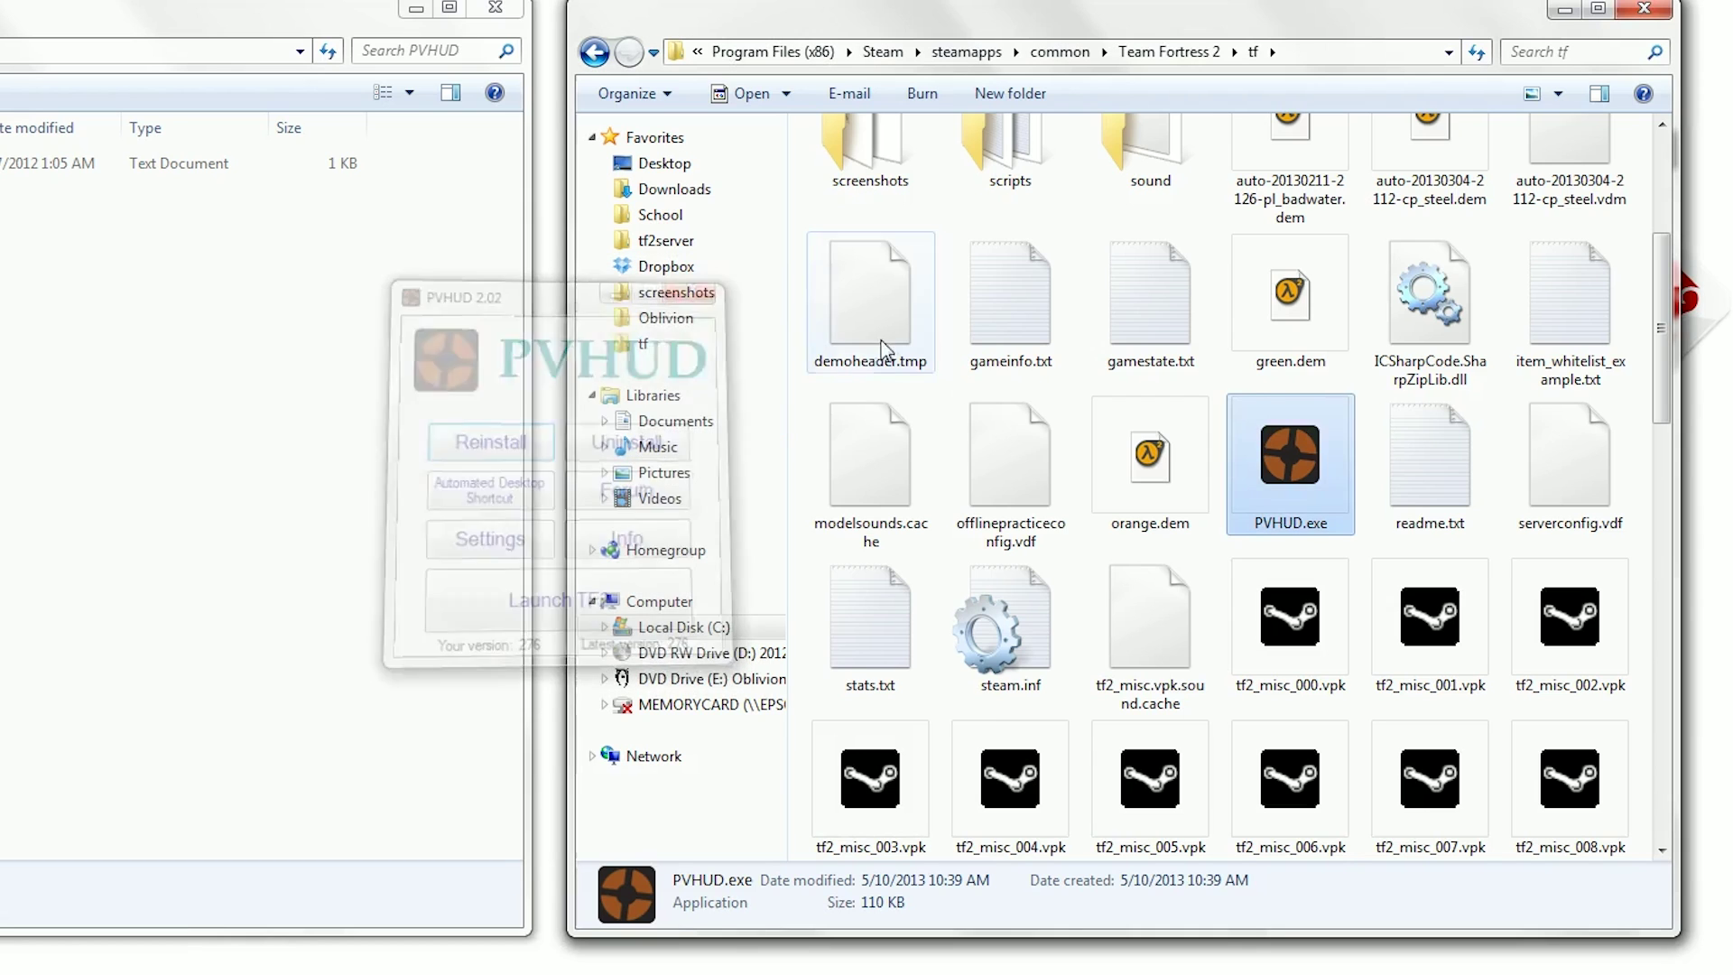
scroll(1258, 391, up, 3)
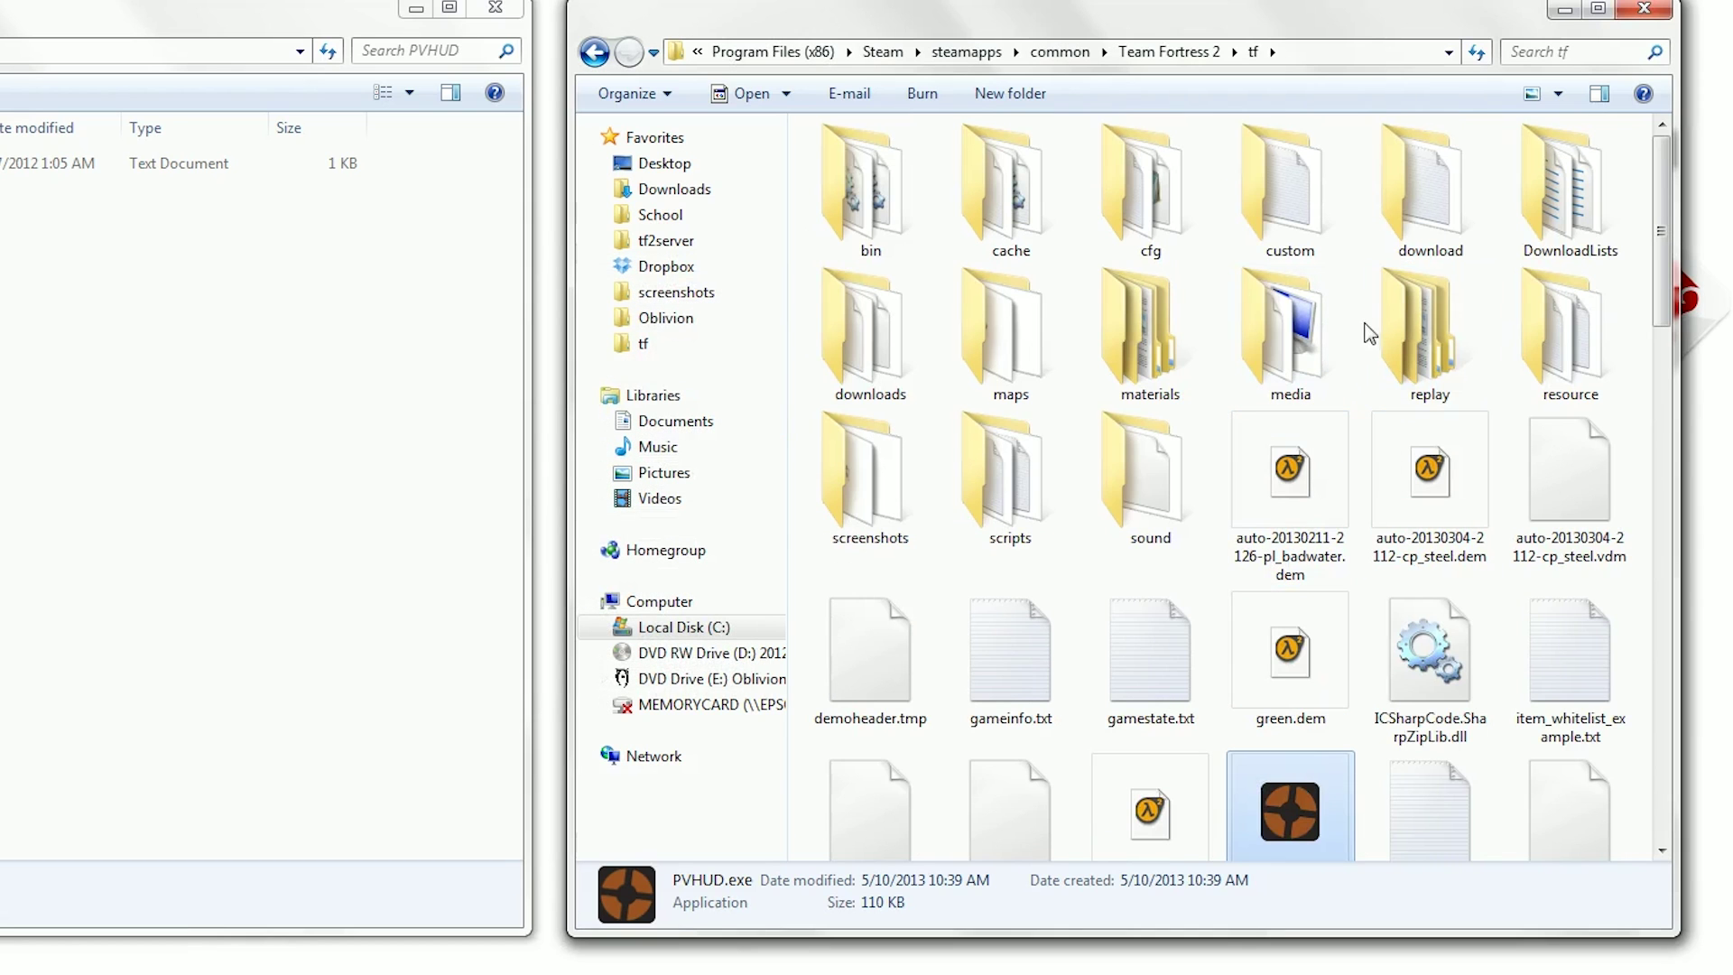
double_click(1315, 226)
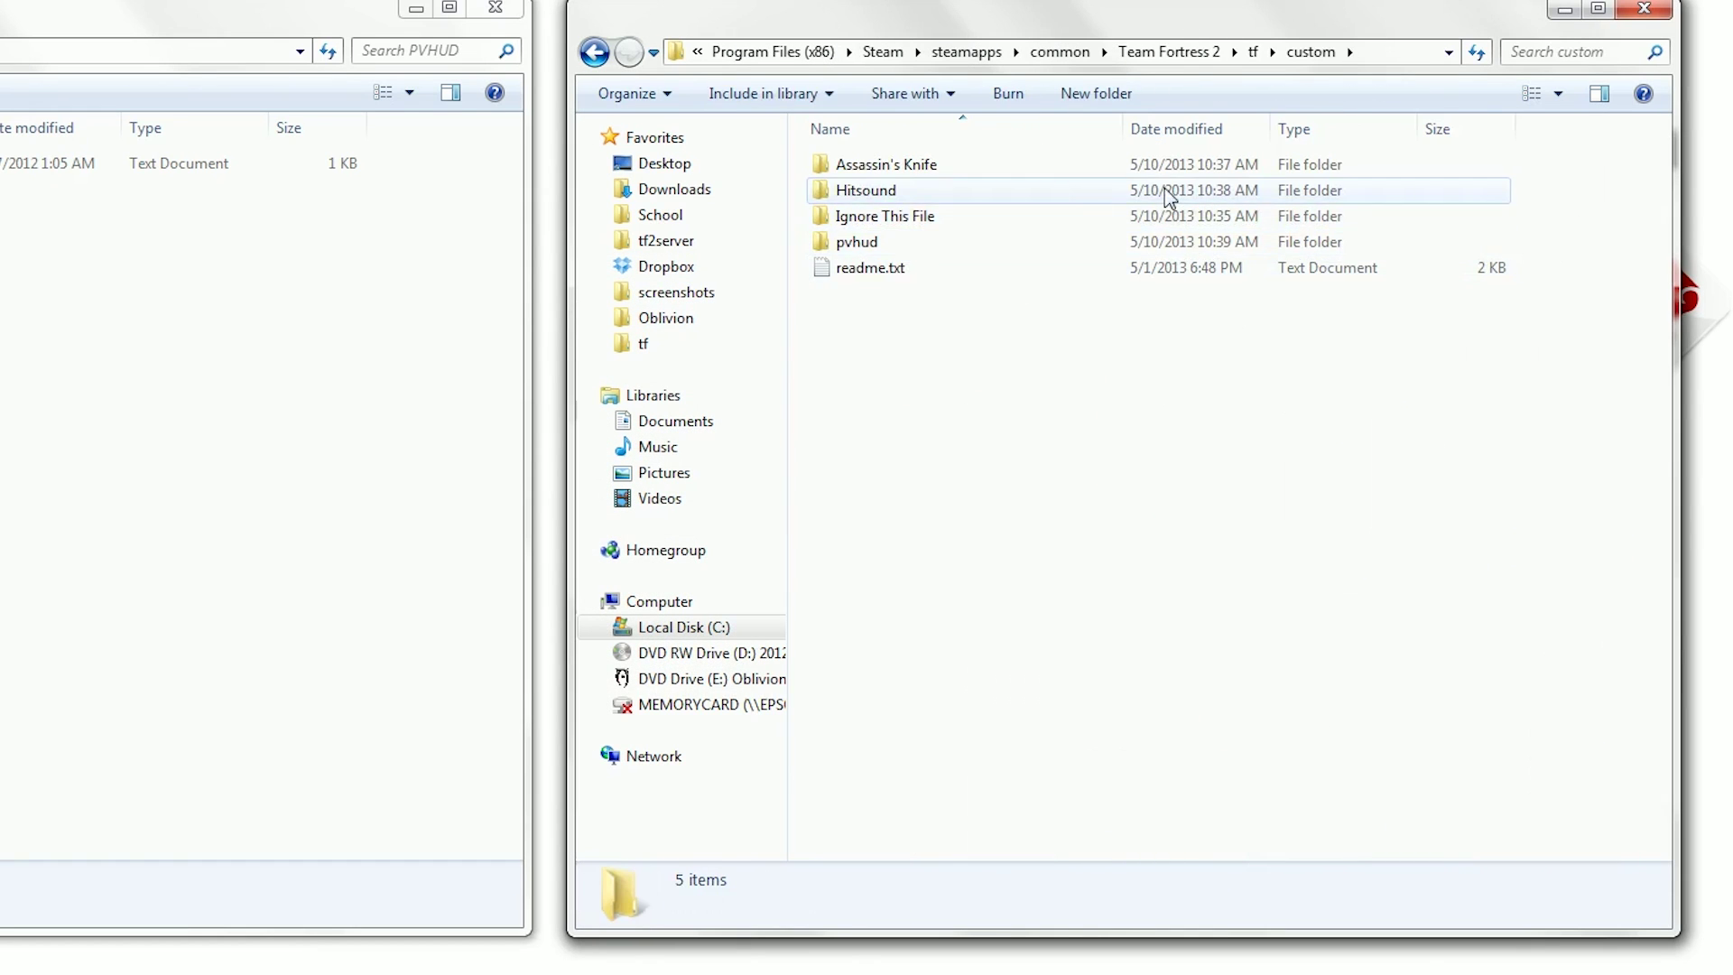
double_click(862, 244)
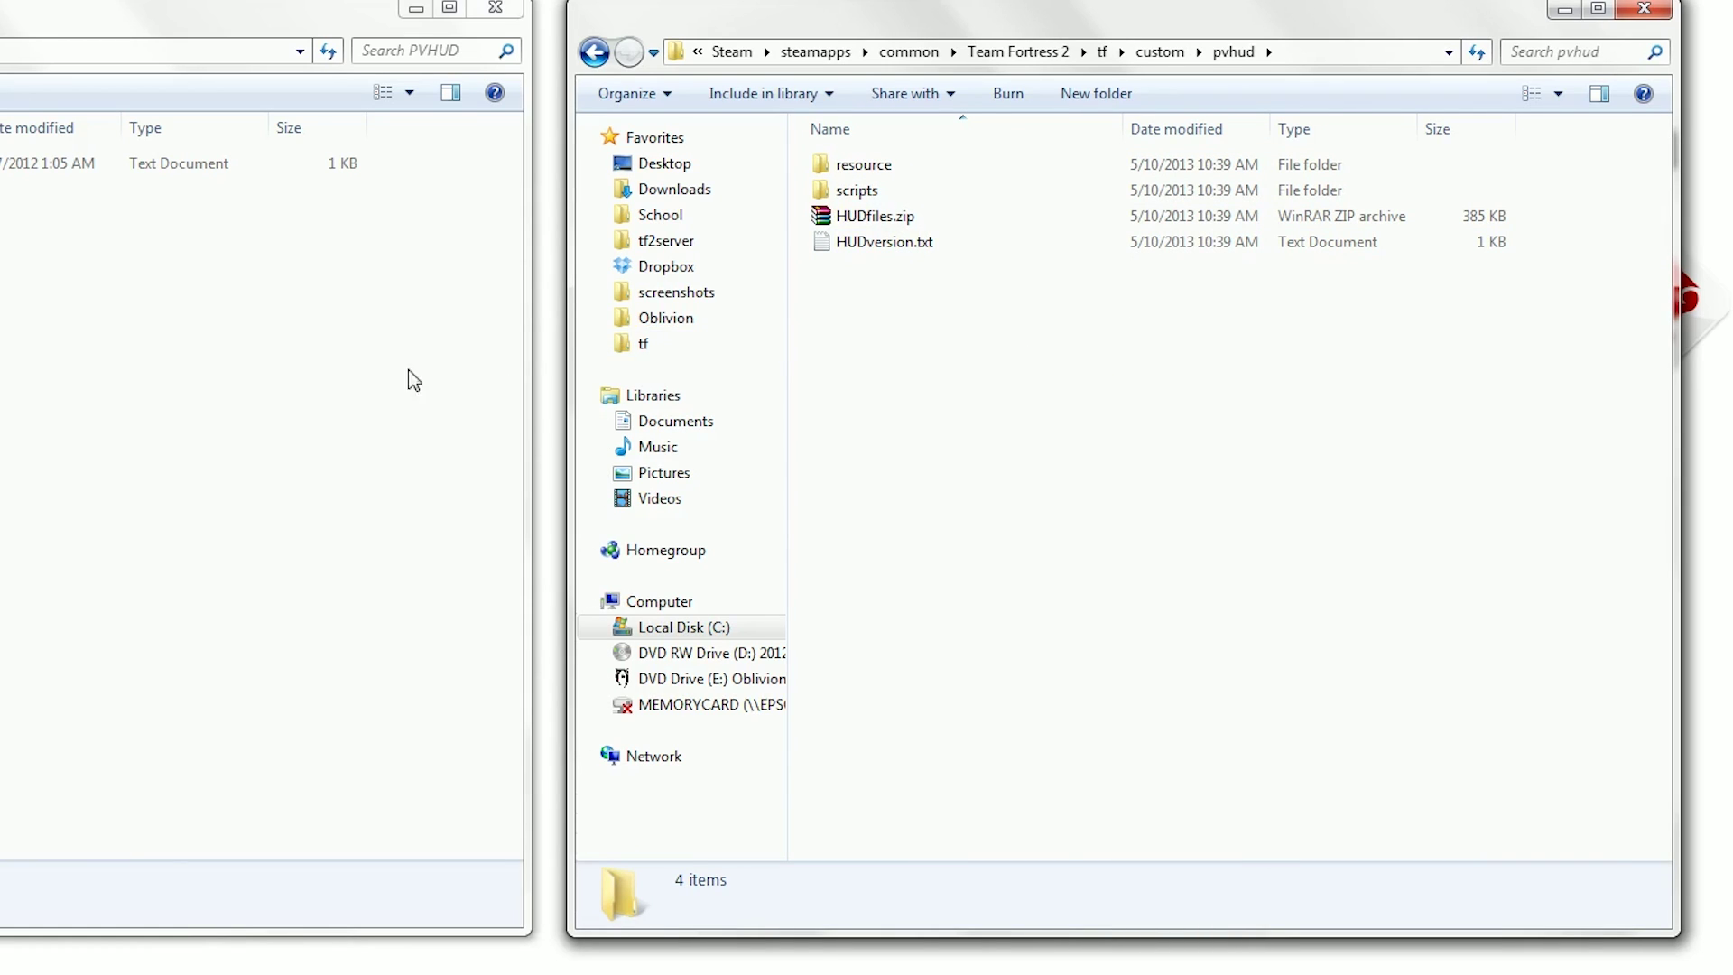
key(BackSpace)
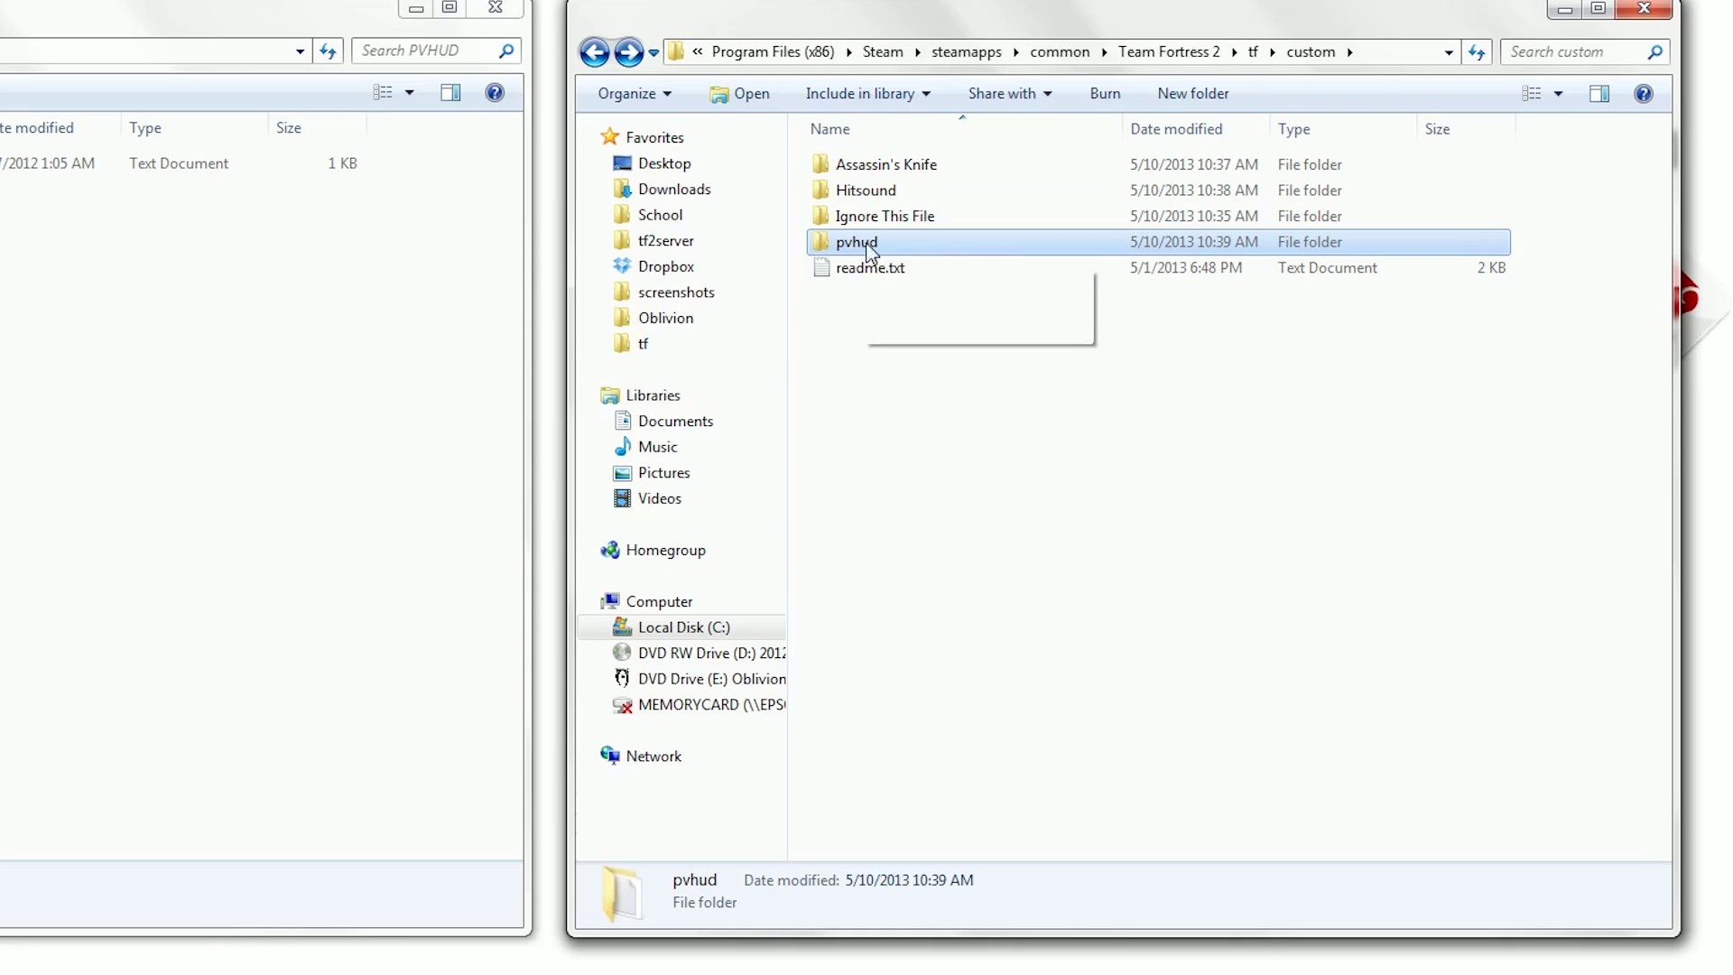
double_click(907, 242)
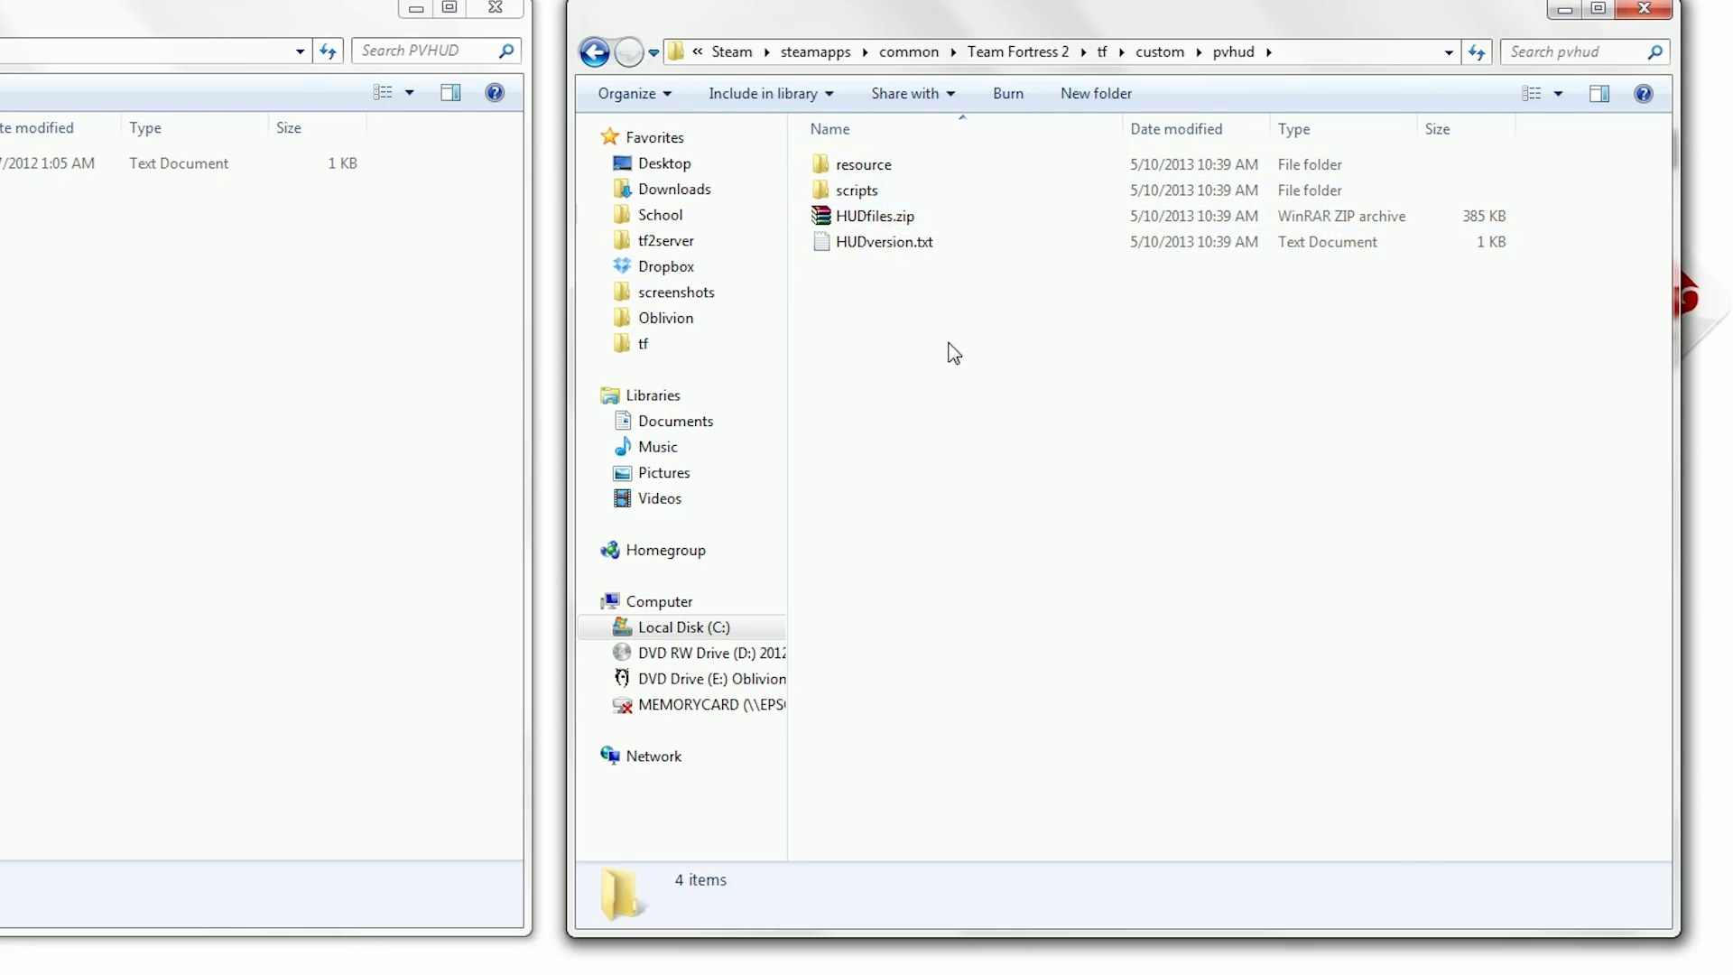
key(BackSpace)
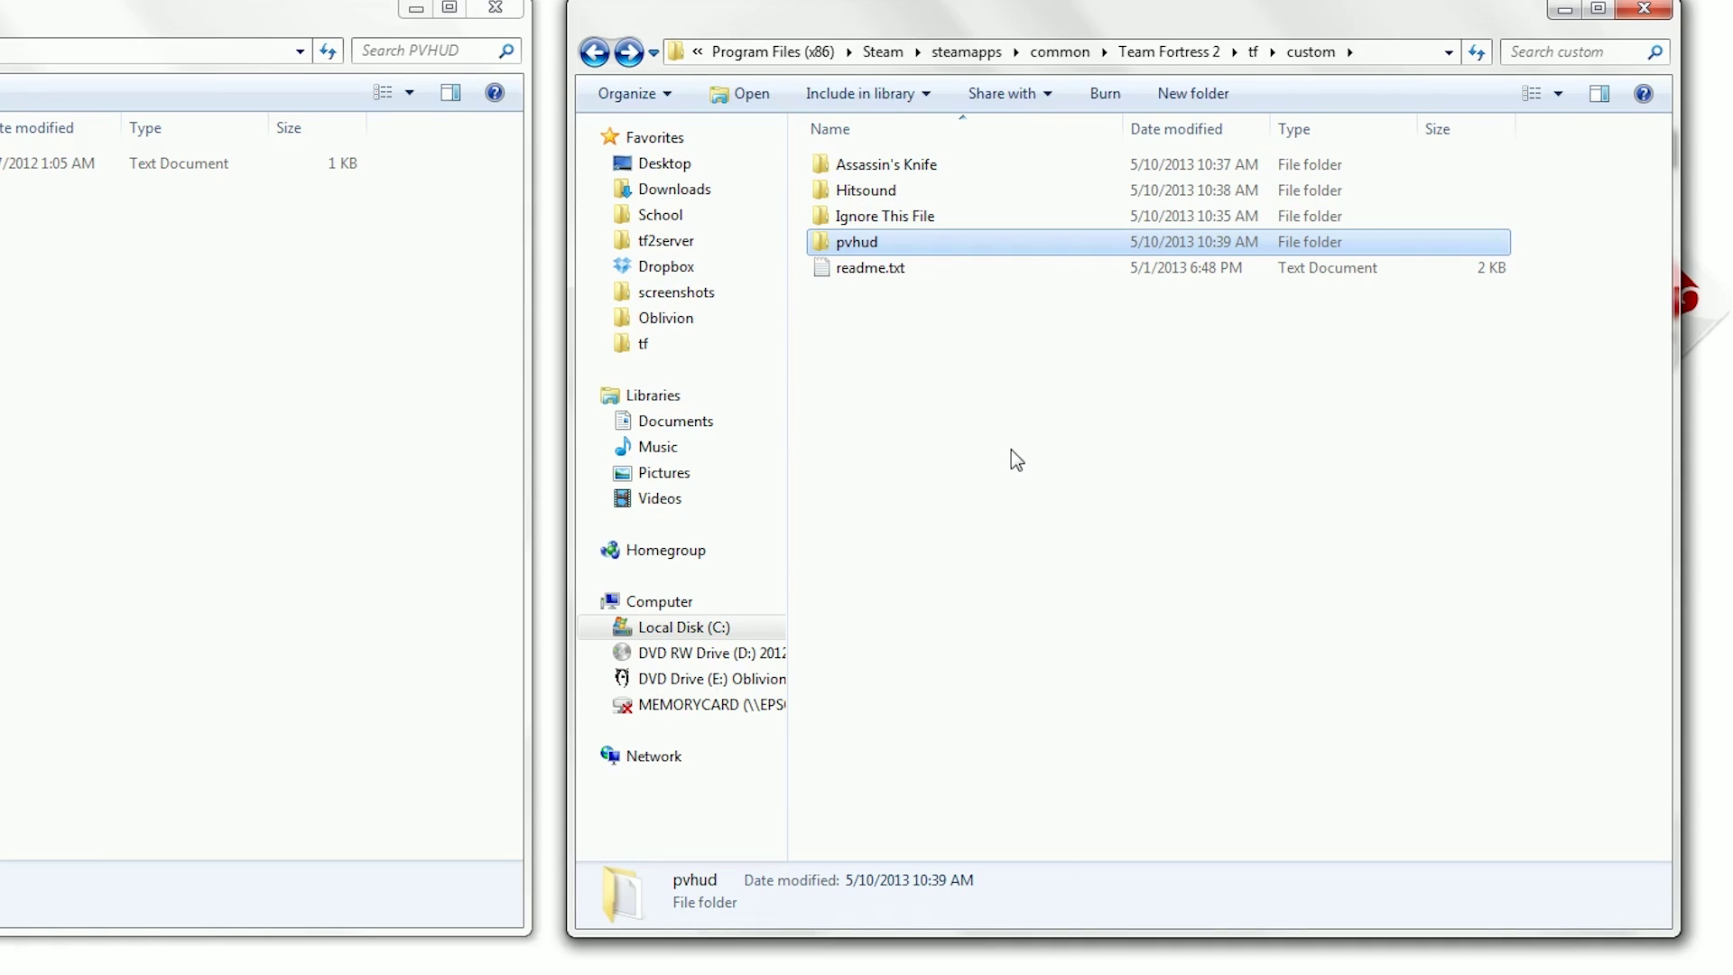
key(BackSpace)
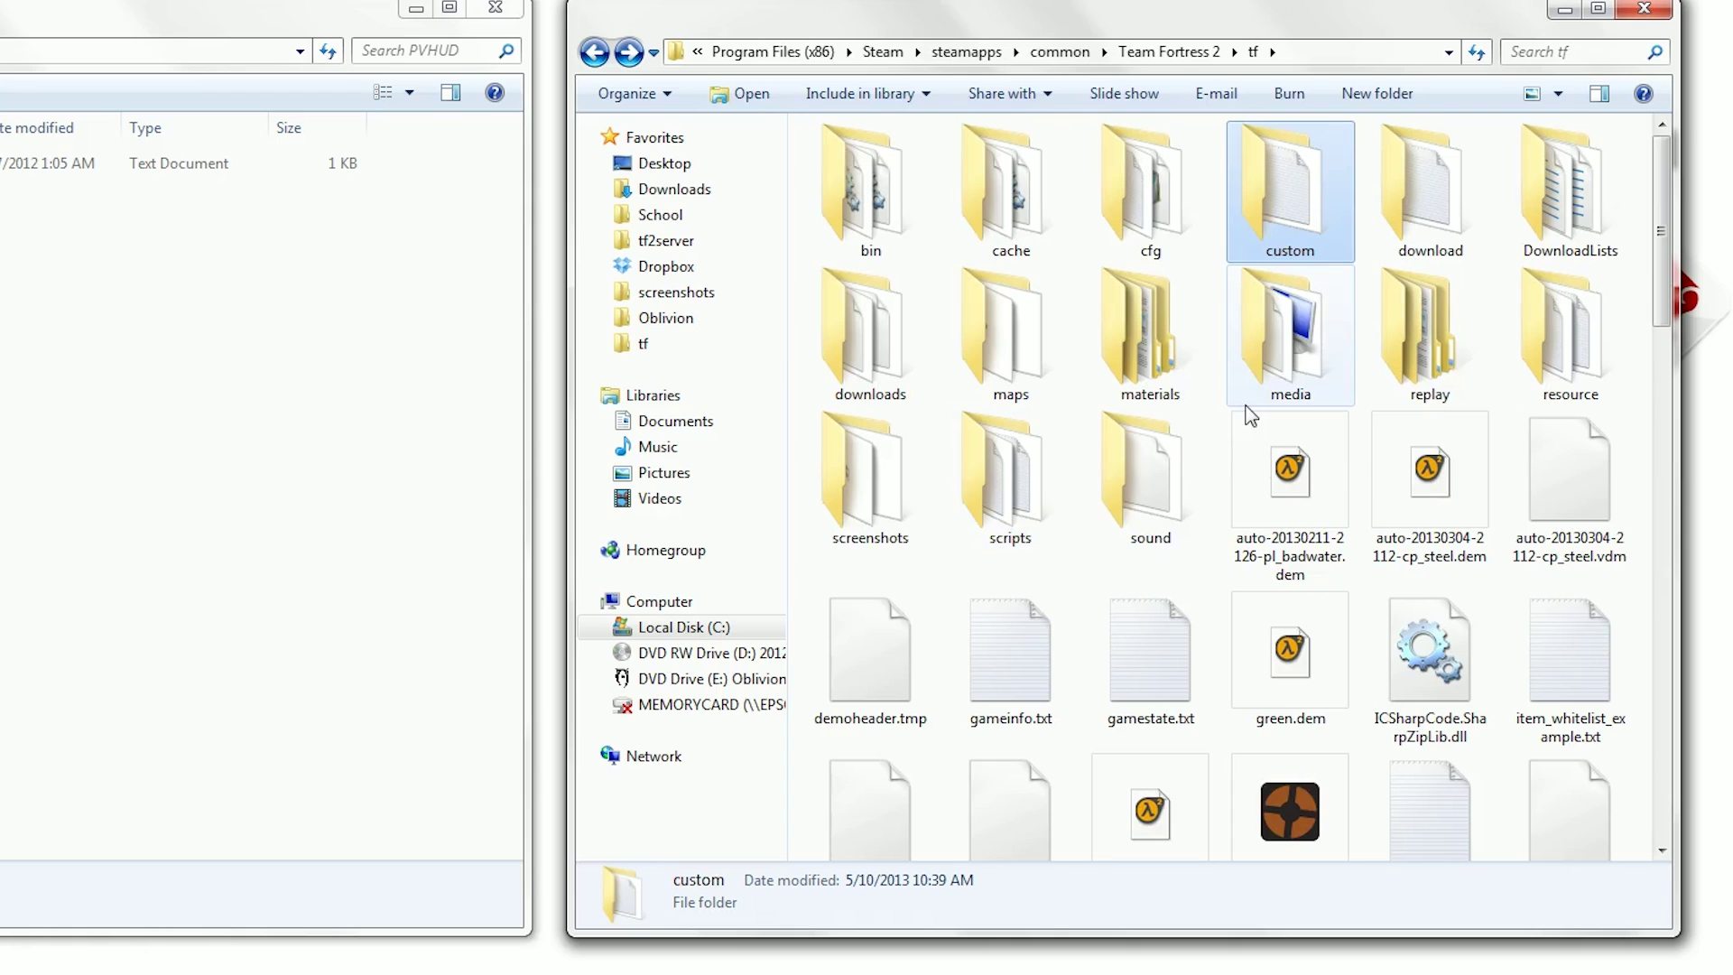